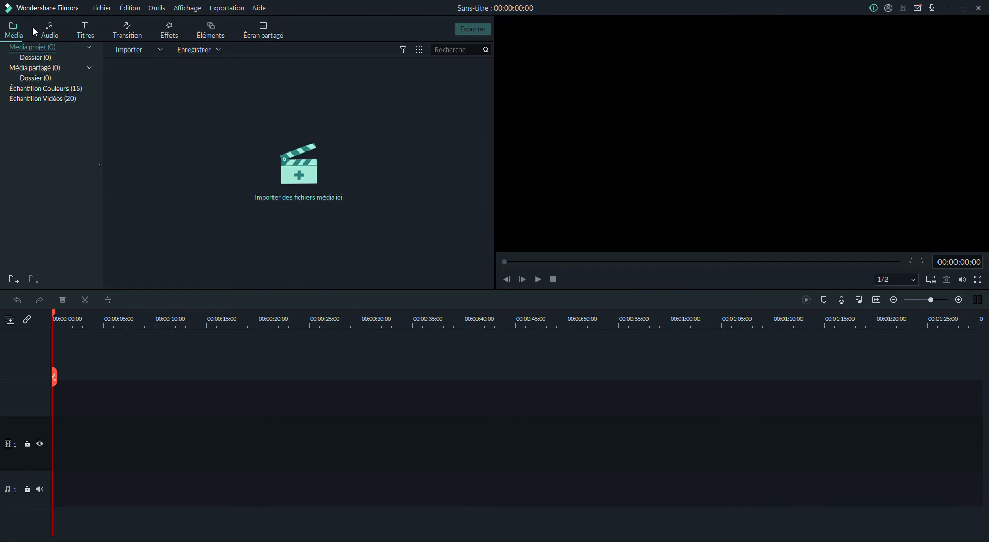
# - Add the Transition Swoosh sound from the Effet Sonore audio category to the audio track and preview it
pyautogui.click(50, 32)
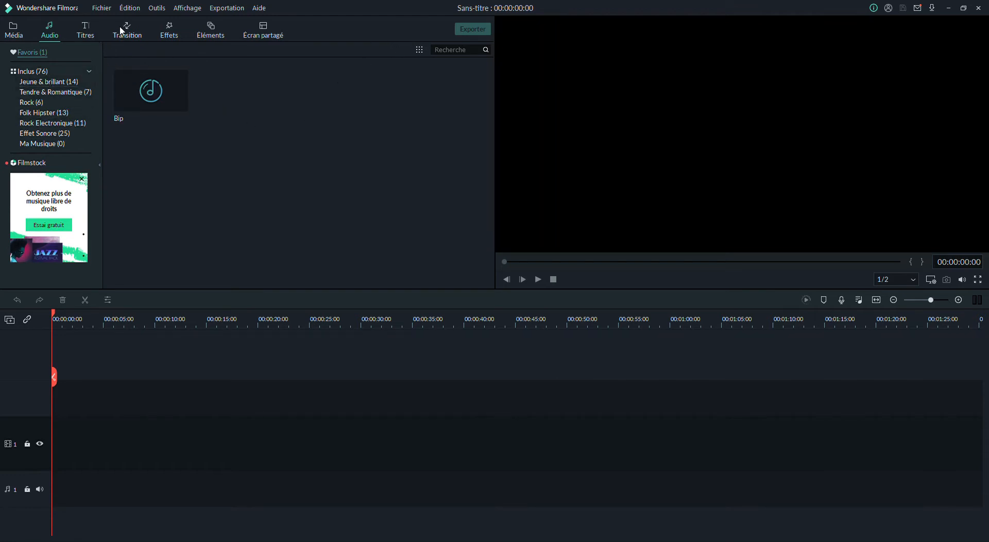
pyautogui.click(82, 84)
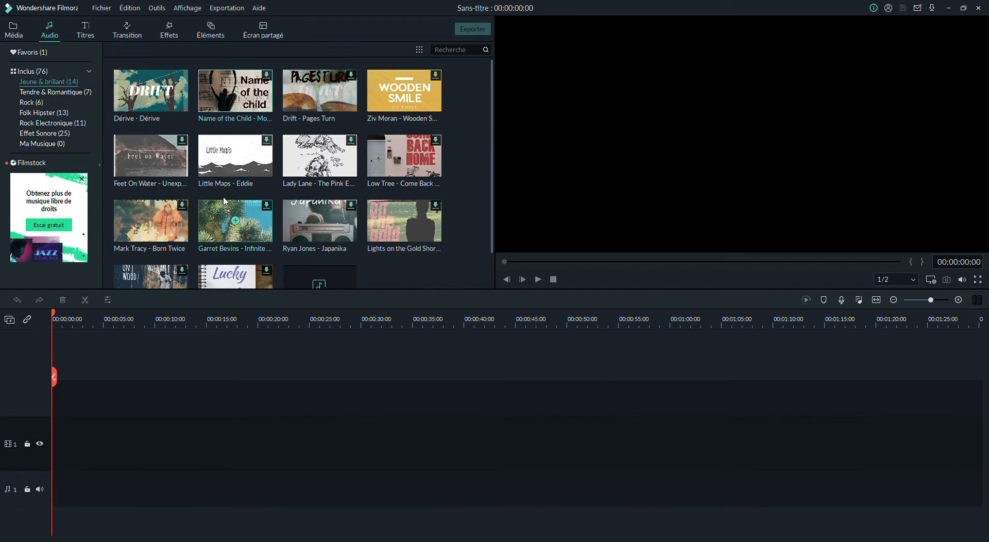
pyautogui.scroll(-1, 226, 204)
pyautogui.scroll(1, 222, 203)
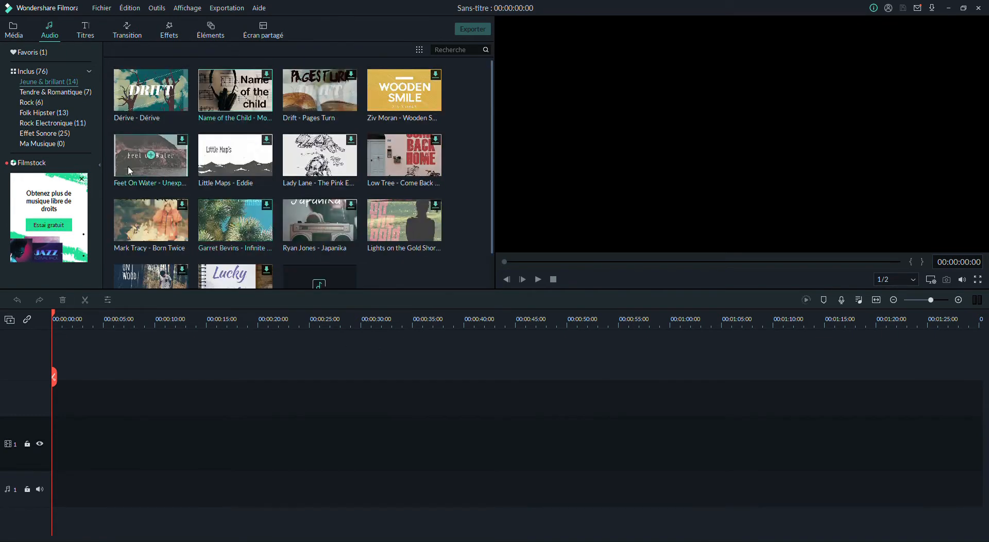
pyautogui.click(63, 135)
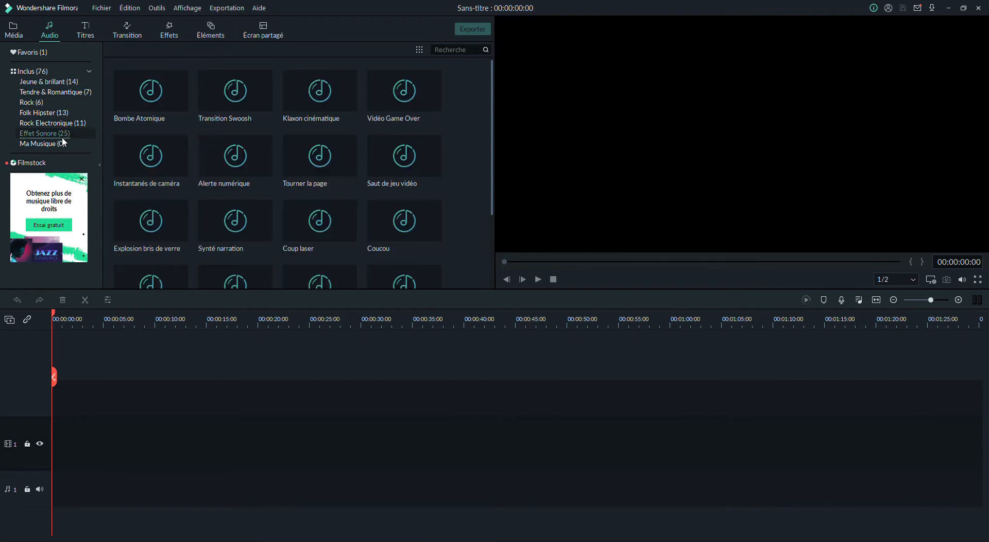
pyautogui.click(236, 91)
pyautogui.click(538, 280)
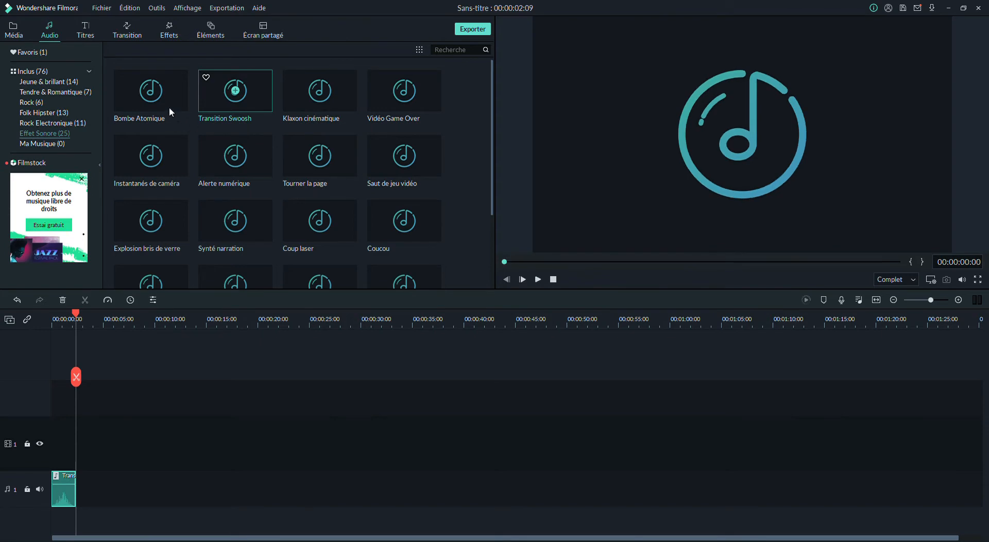
pyautogui.click(298, 119)
pyautogui.doubleClick(300, 103)
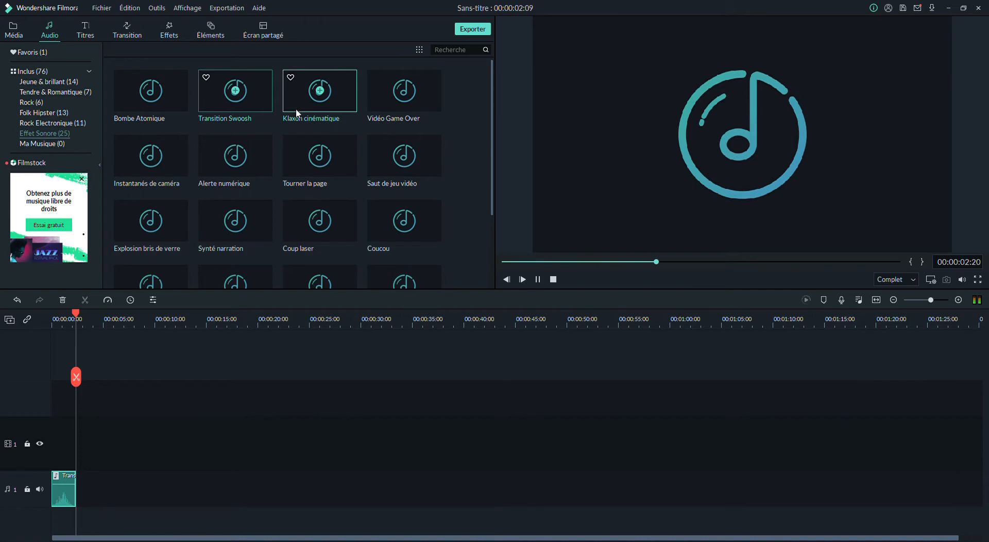
# - Add the Bombe Atomique sound effect twice after the Transition Swoosh clip and play back its library preview
pyautogui.click(160, 97)
pyautogui.click(160, 97)
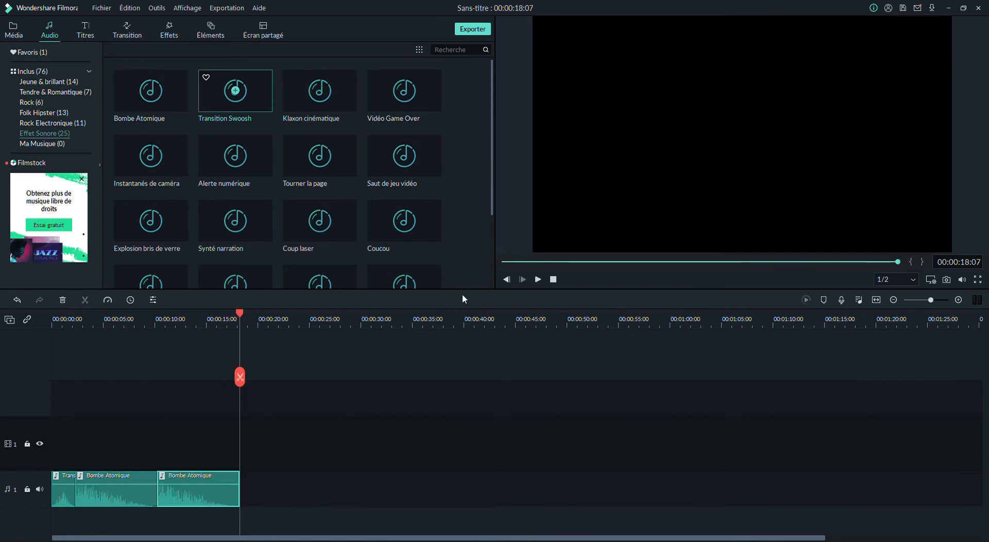
pyautogui.click(153, 107)
pyautogui.moveTo(390, 160)
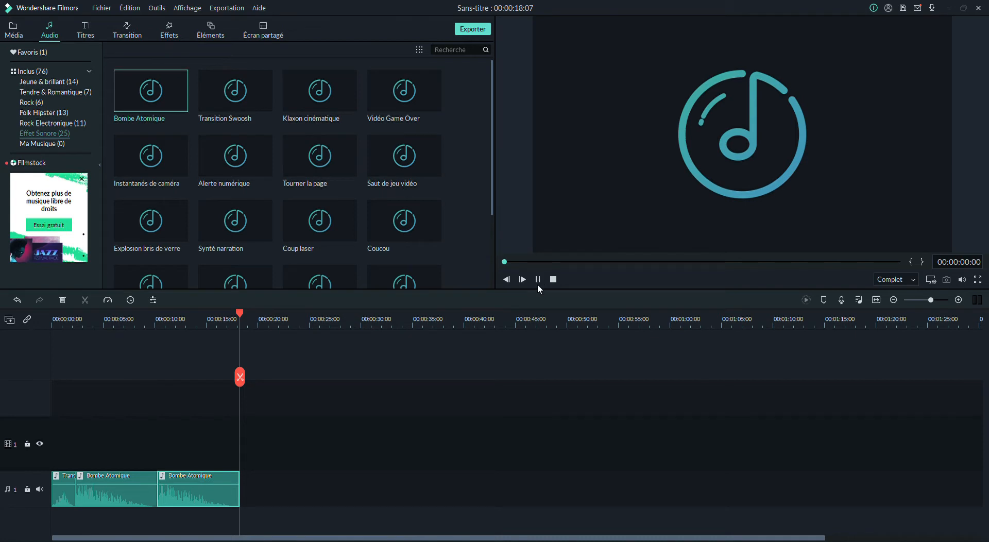
pyautogui.click(538, 282)
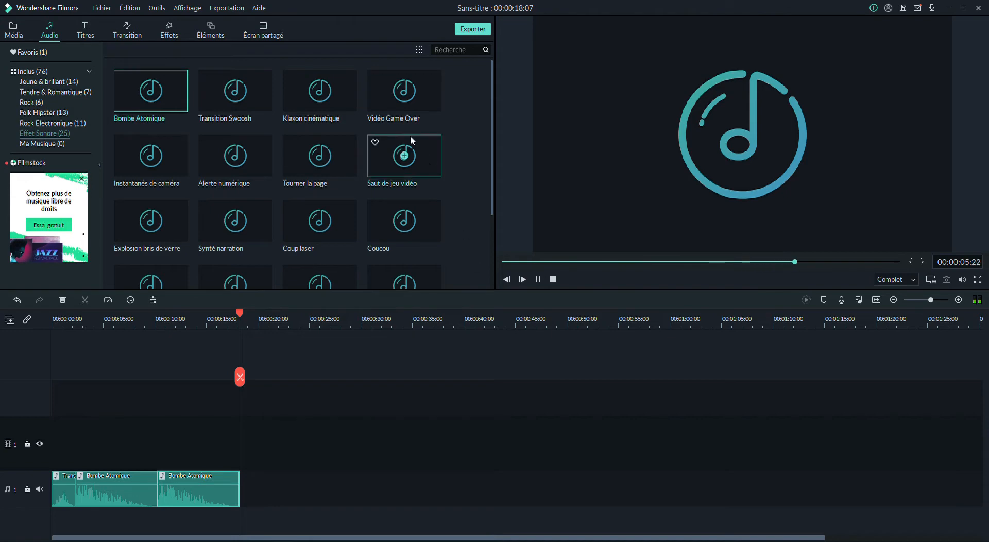
# - Look through the Effet Sonore list and preview the Bip sound effect
pyautogui.scroll(-5, 255, 117)
pyautogui.scroll(5, 230, 131)
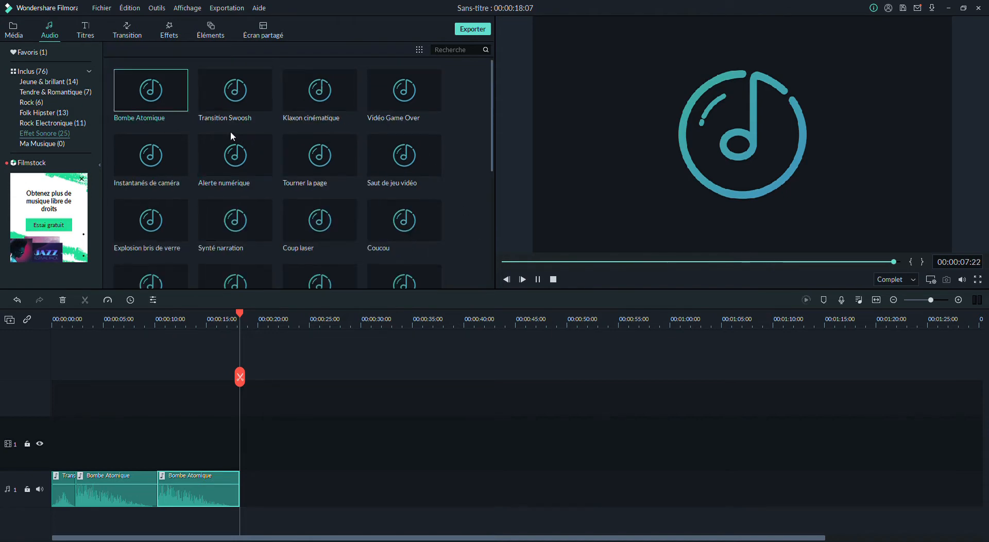
pyautogui.scroll(-5, 230, 131)
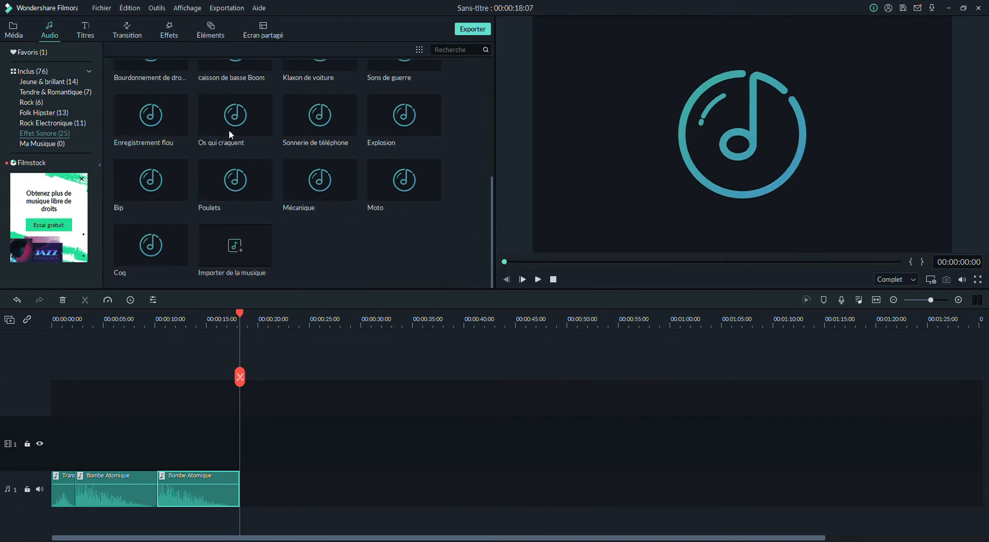
pyautogui.doubleClick(163, 194)
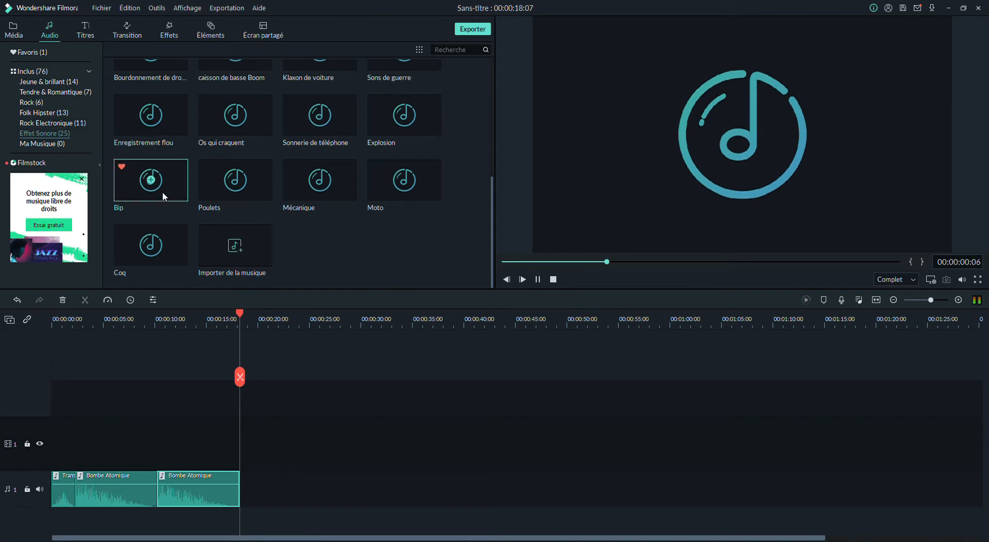
pyautogui.doubleClick(170, 189)
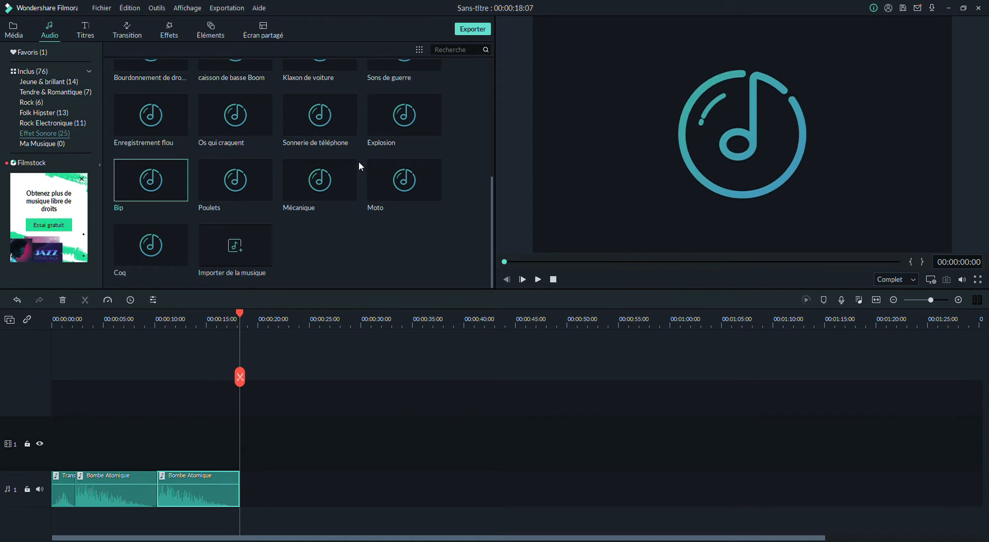
pyautogui.scroll(5, 199, 164)
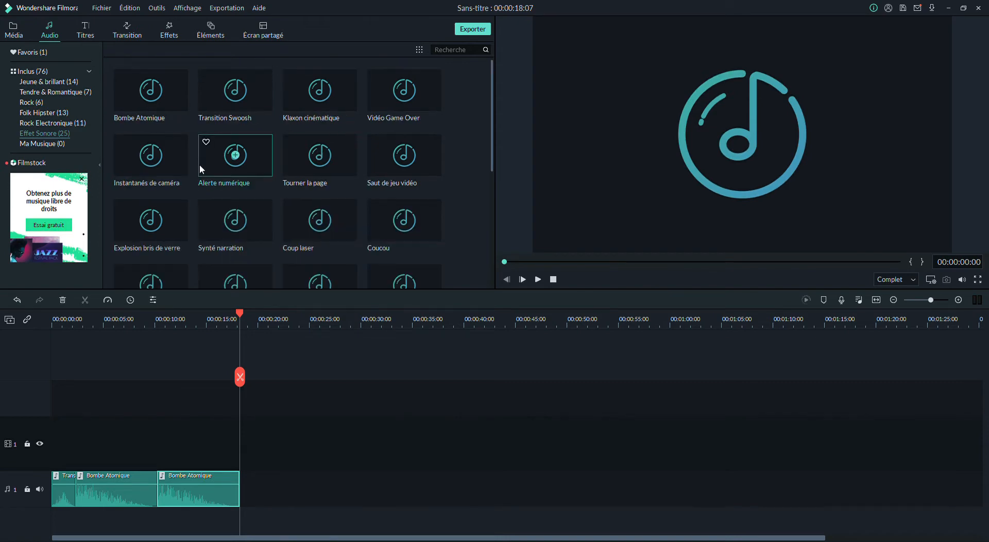
pyautogui.scroll(-5, 200, 167)
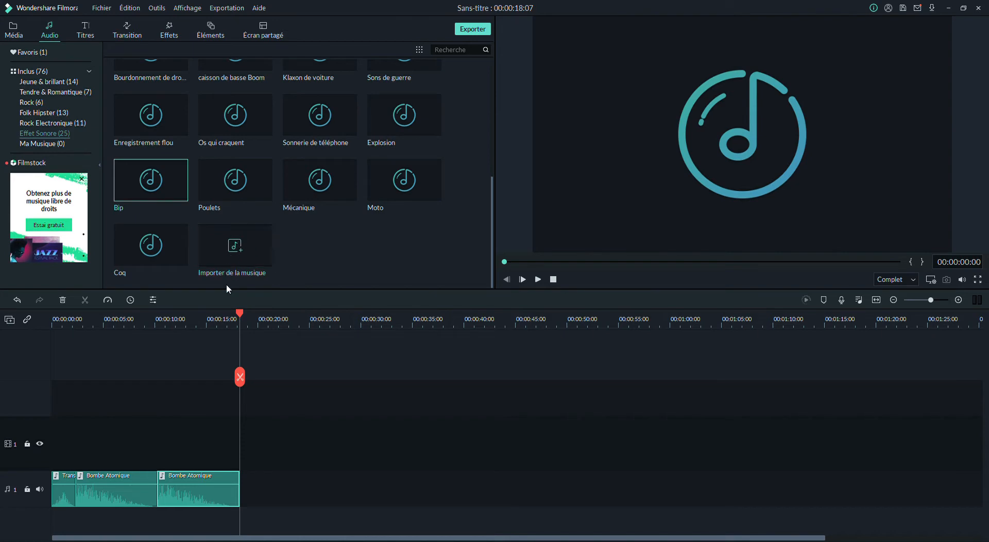
# - Examine the Ma Musique, Folk Hipster and other included audio categories, including the complete Inclus list
pyautogui.click(30, 145)
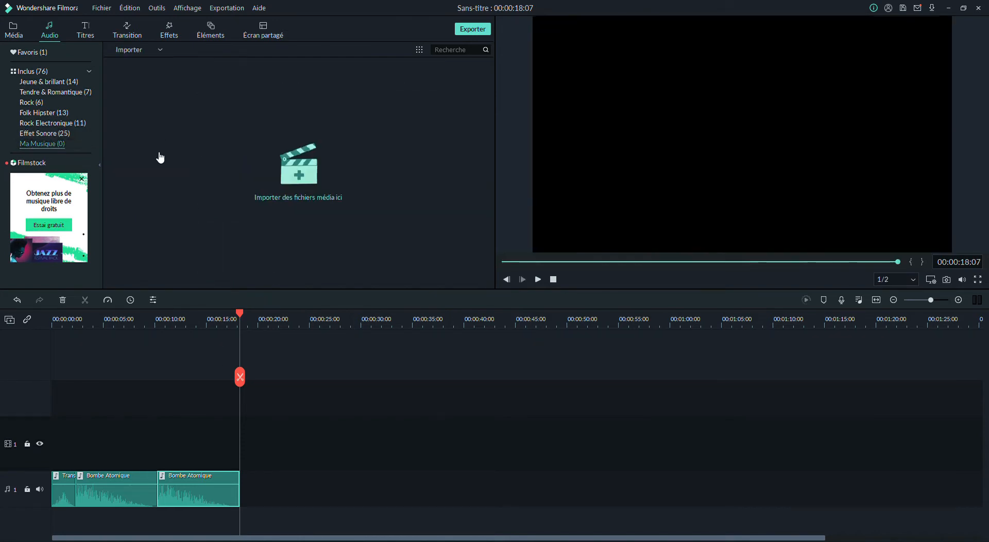
pyautogui.click(51, 123)
pyautogui.click(44, 112)
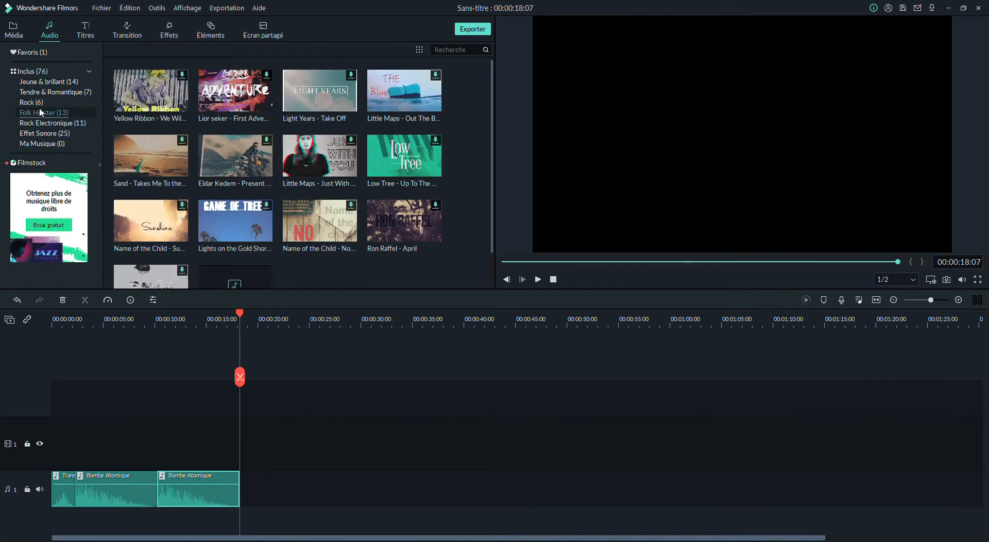
pyautogui.click(49, 92)
pyautogui.click(46, 81)
pyautogui.click(44, 69)
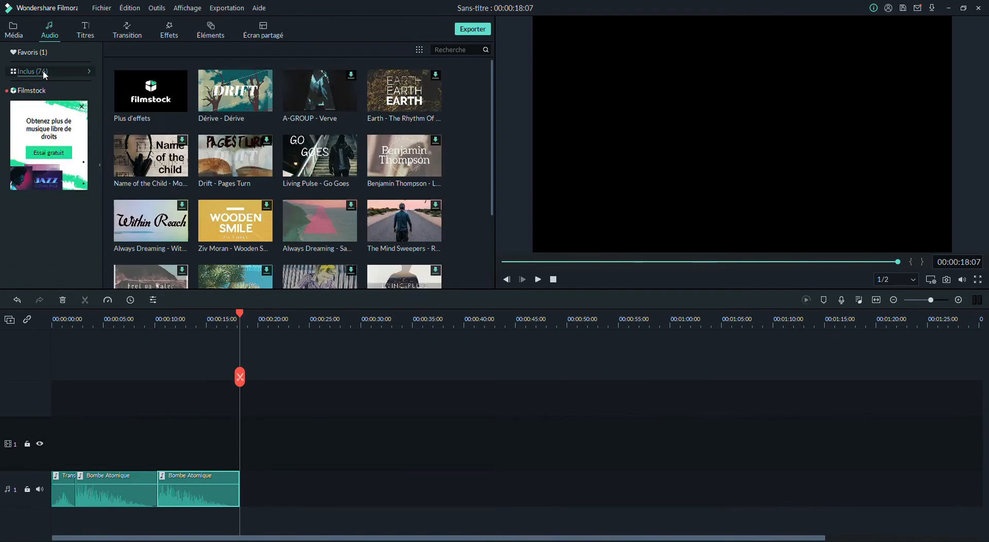
pyautogui.scroll(-5, 231, 162)
pyautogui.scroll(-3, 227, 150)
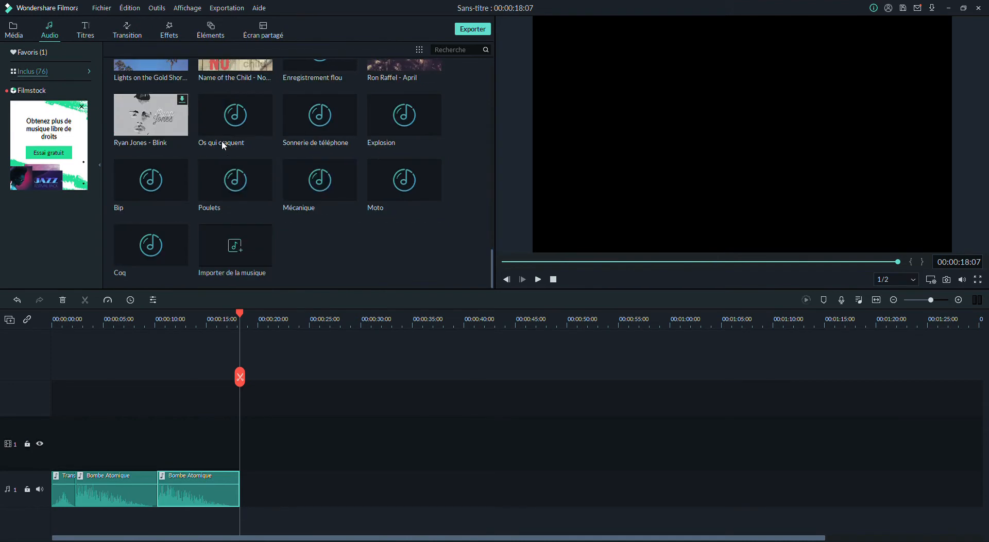
pyautogui.scroll(-5, 221, 147)
pyautogui.scroll(3, 223, 153)
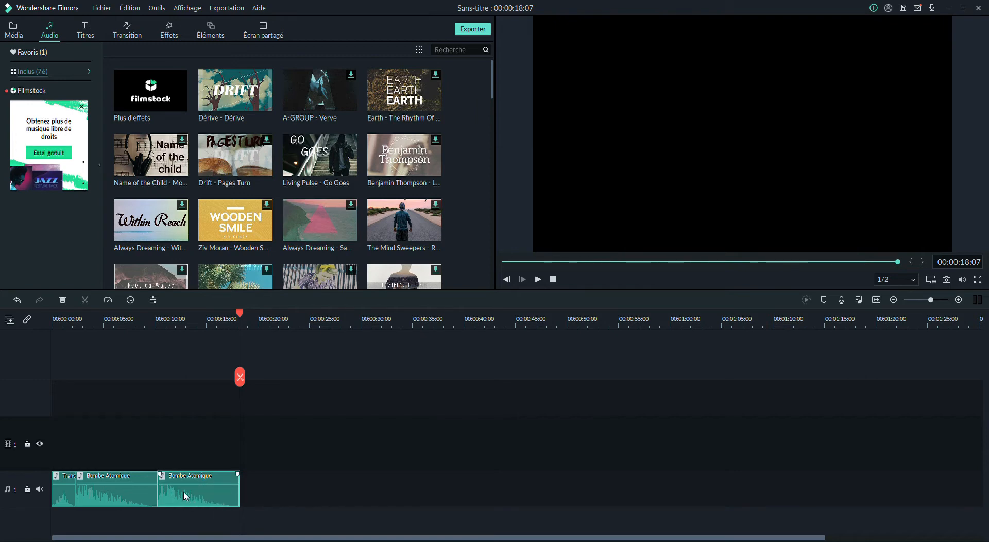
# - Delete both Bombe Atomique clips and the Transition Swoosh clip from the audio track
pyautogui.hscroll(1, 184, 495)
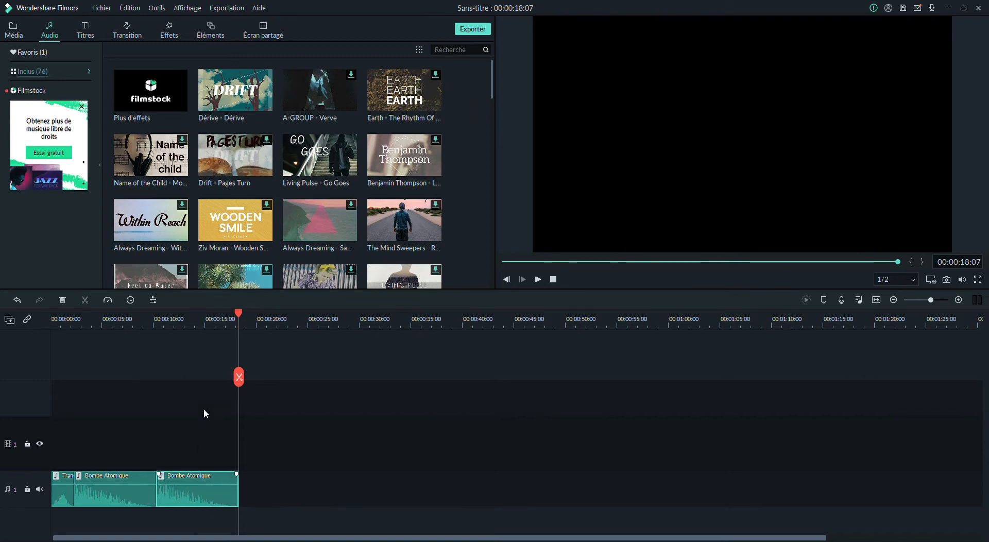
pyautogui.press('Delete')
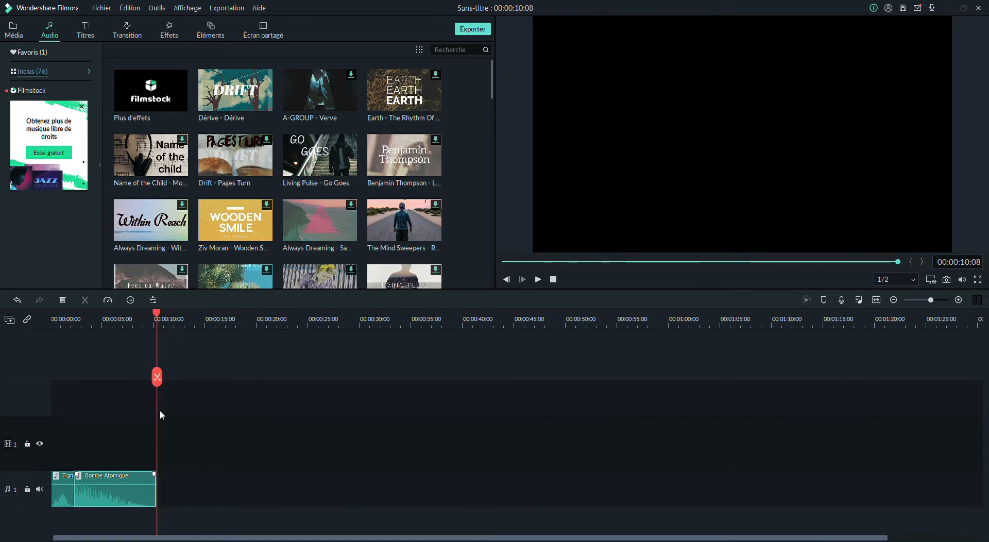
pyautogui.press('Delete')
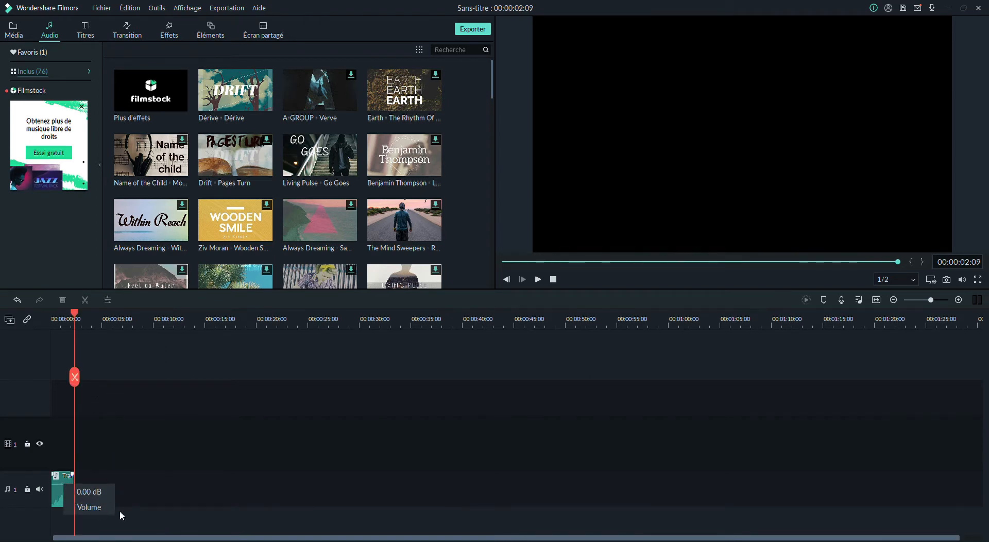
pyautogui.click(68, 477)
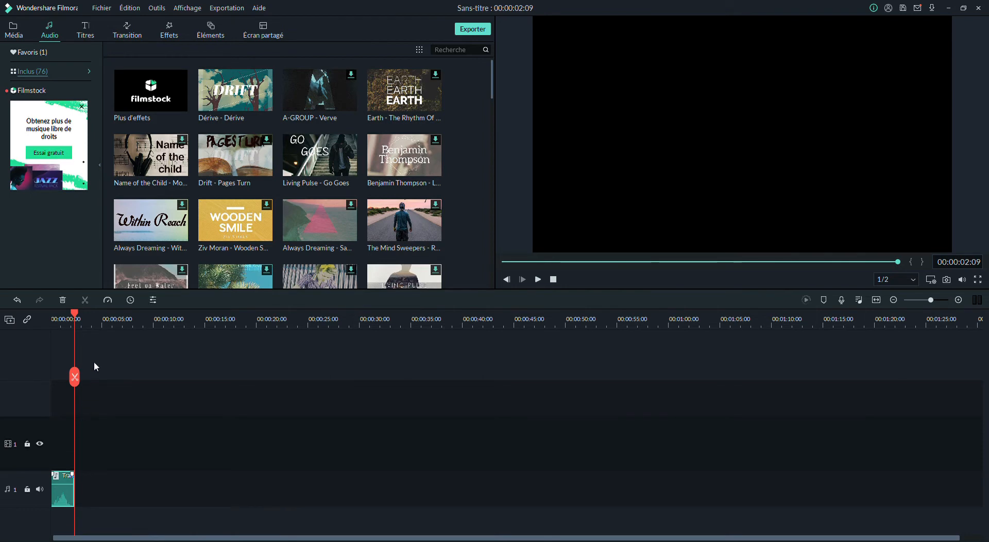
pyautogui.press('Delete')
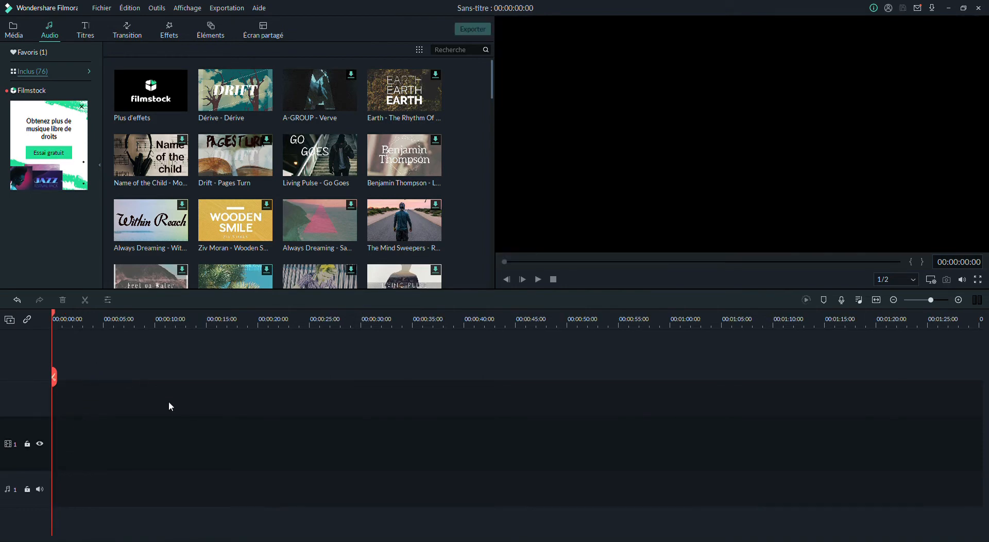
# - Add the Titre 27 title to the video track and delete its duplicate clip
pyautogui.click(81, 31)
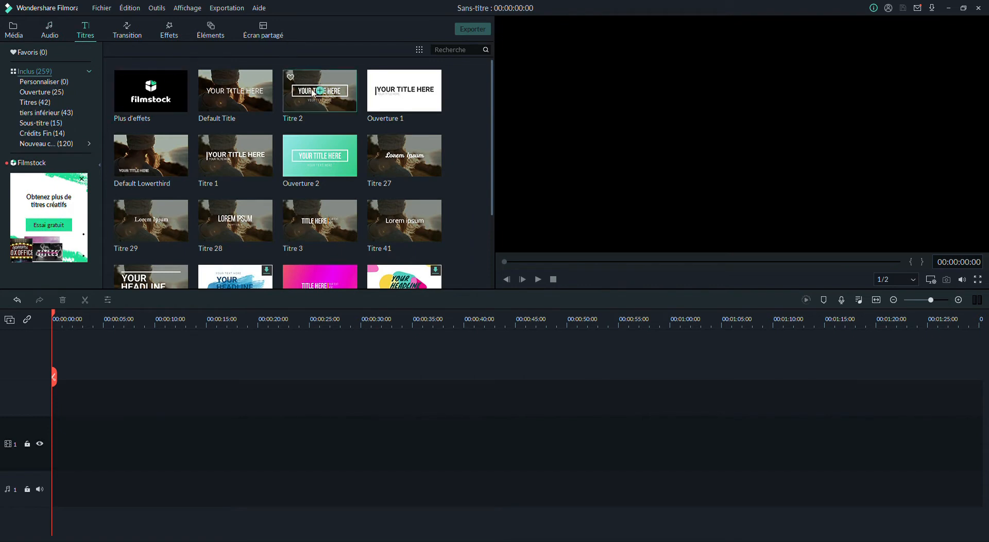
pyautogui.doubleClick(405, 155)
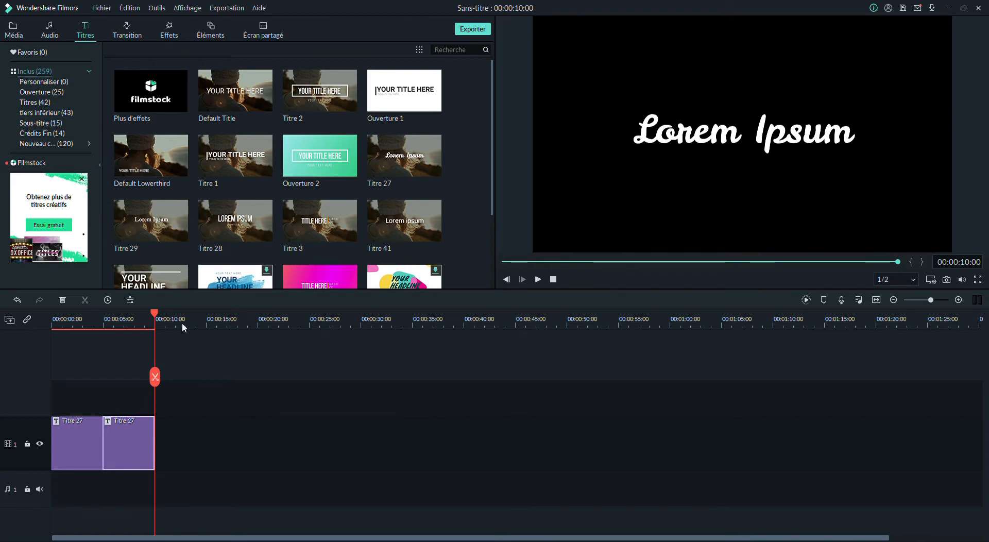
pyautogui.press('Delete')
# - Replace the placeholder text of the Titre 27 clip with "OHnoyod"
pyautogui.doubleClick(68, 451)
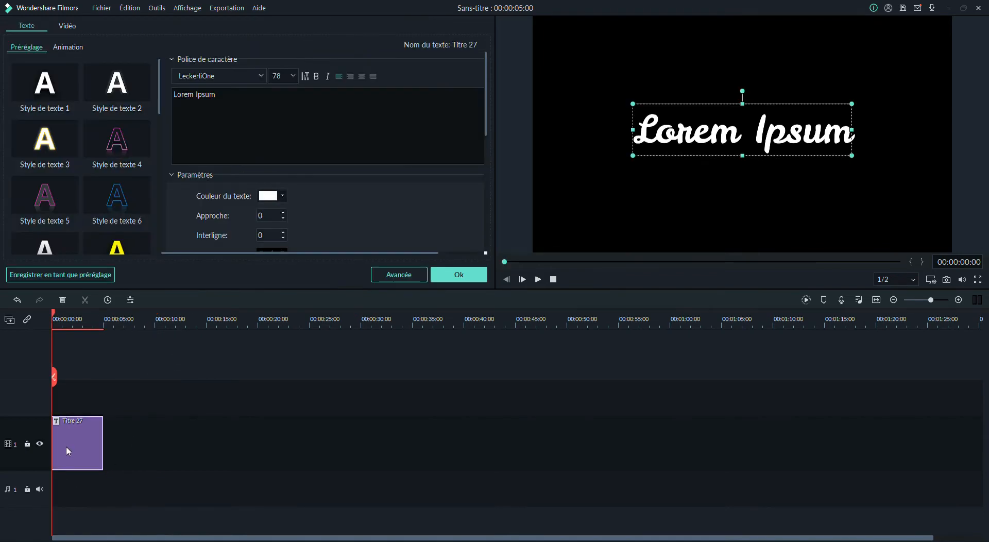
pyautogui.click(848, 136)
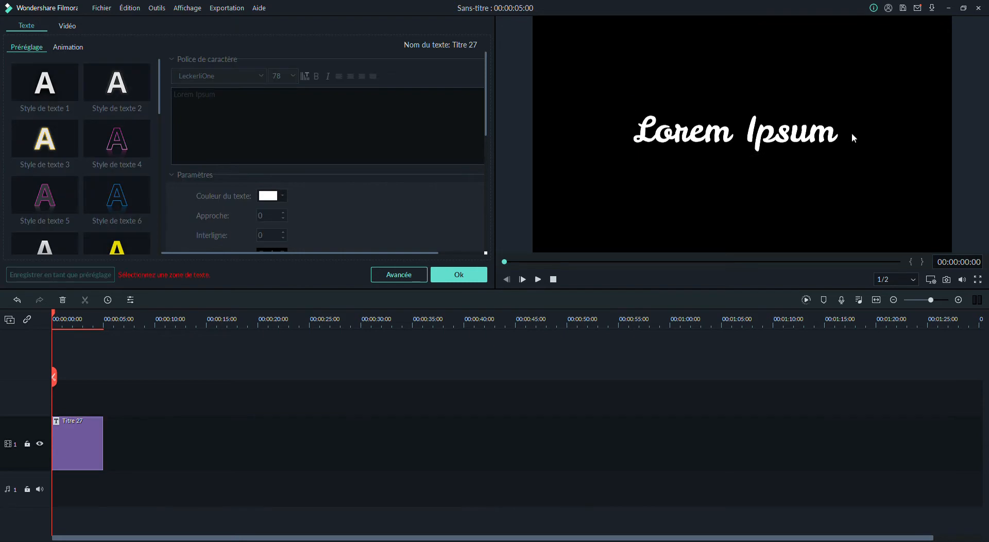
pyautogui.click(808, 129)
pyautogui.click(809, 130)
pyautogui.press('BackSpace')
pyautogui.press('BackSpace')
pyautogui.press('BackSpace')
pyautogui.press('BackSpace')
pyautogui.press('BackSpace')
pyautogui.press('BackSpace')
pyautogui.press('BackSpace')
pyautogui.press('BackSpace')
pyautogui.press('BackSpace')
pyautogui.press('BackSpace')
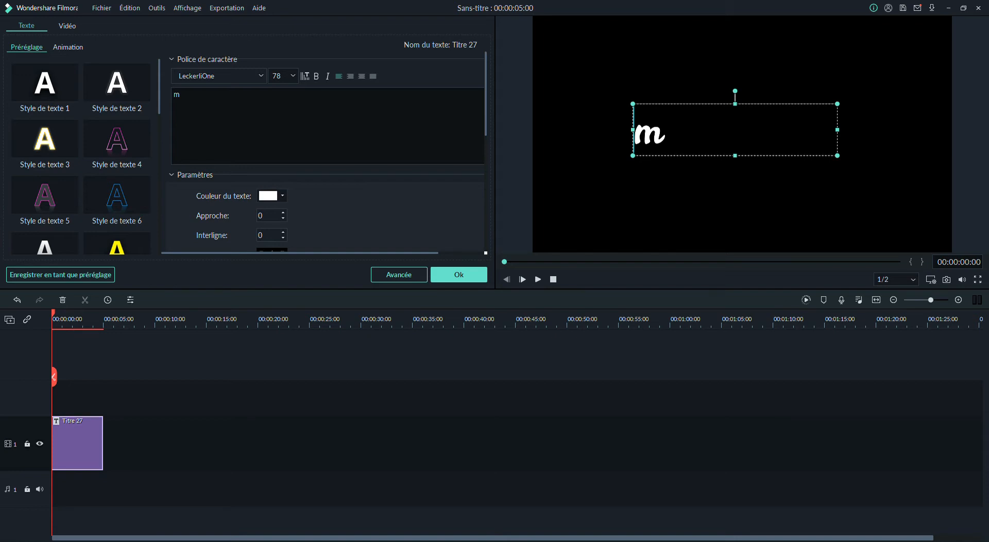
pyautogui.press('Delete')
pyautogui.write('OH')
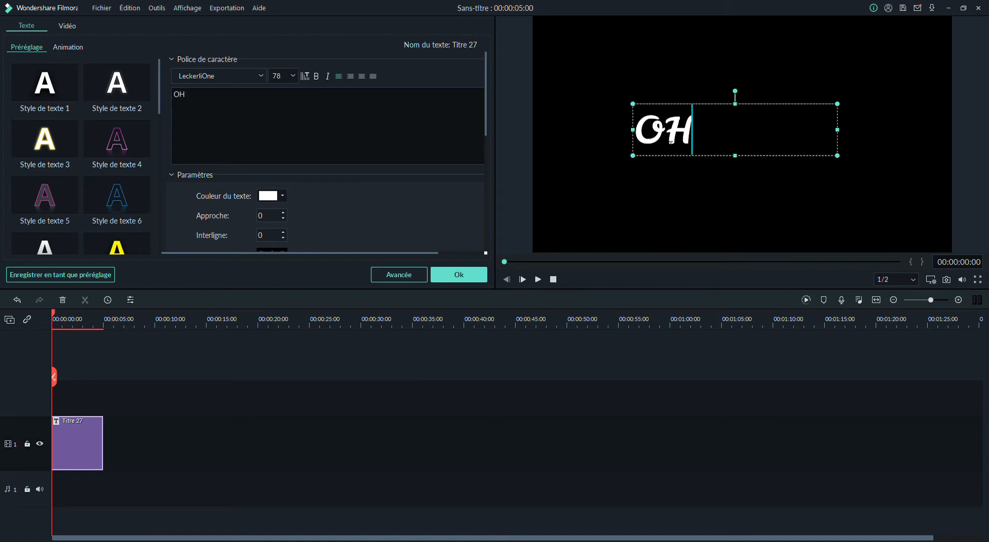
pyautogui.write('noyoda')
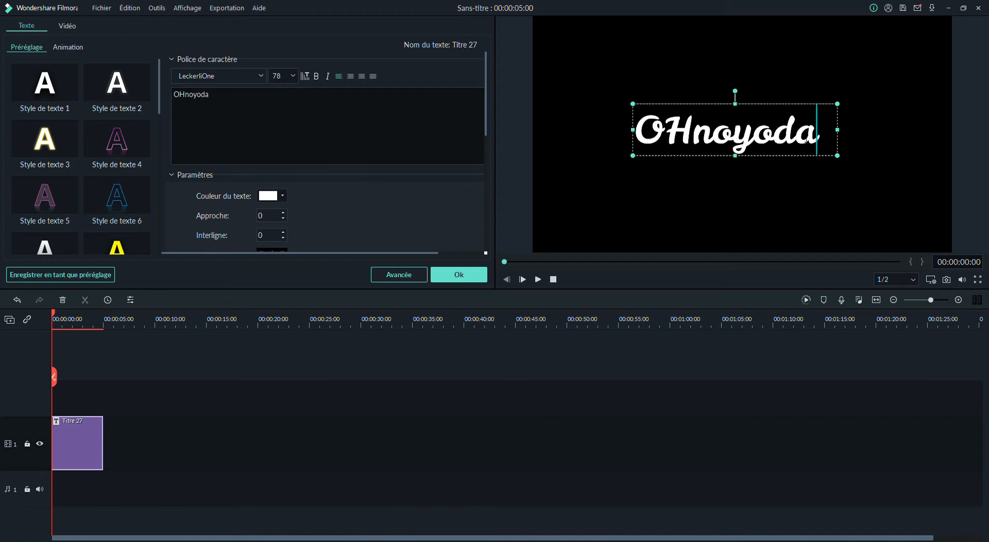
pyautogui.press('BackSpace')
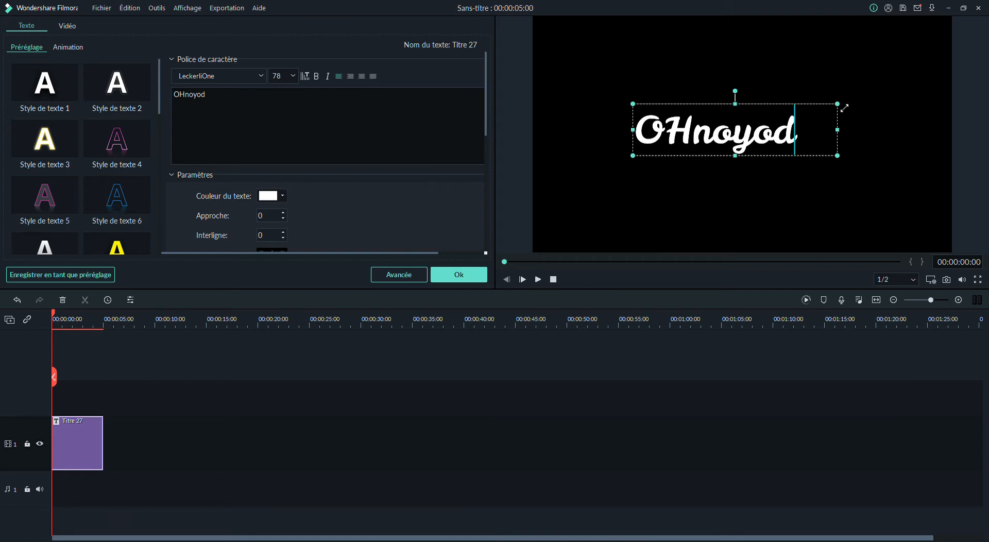
# - Scale the title text down toward the lower-left area of the video frame and delete the Titre 27 clip
pyautogui.moveTo(845, 107); pyautogui.dragTo(571, 191)
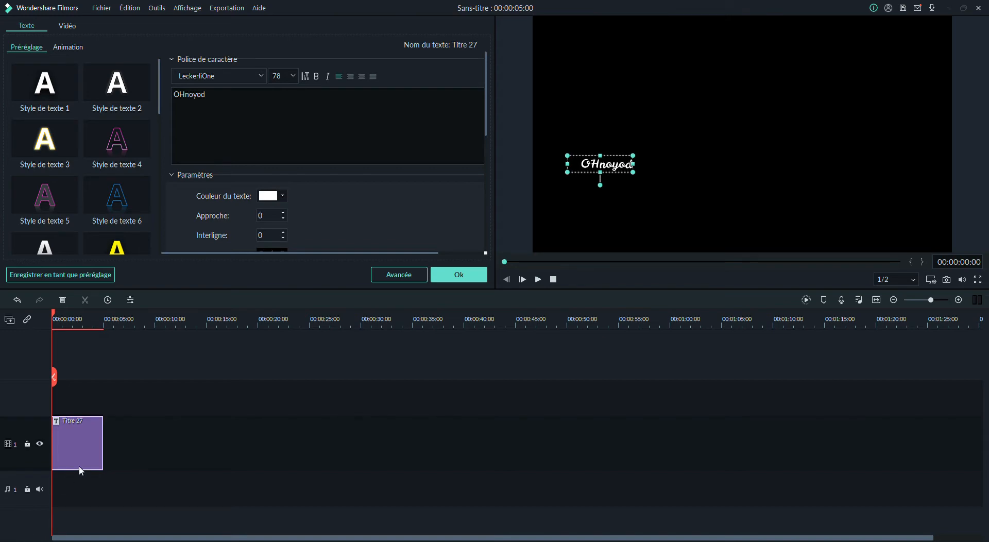
pyautogui.press('Delete')
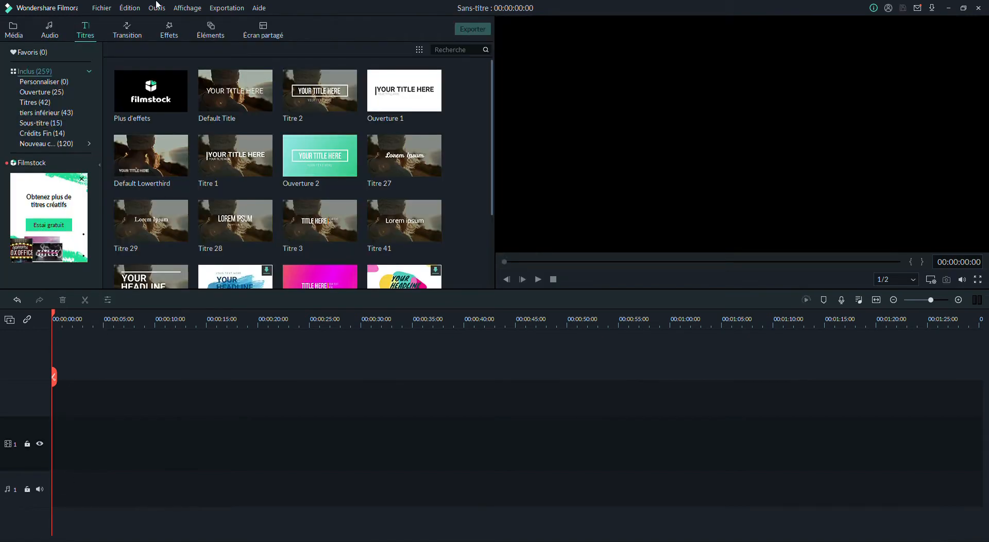
# - Browse the transition library and preview the Tourbillon 10 and Tourbillon 9 transitions
pyautogui.click(128, 30)
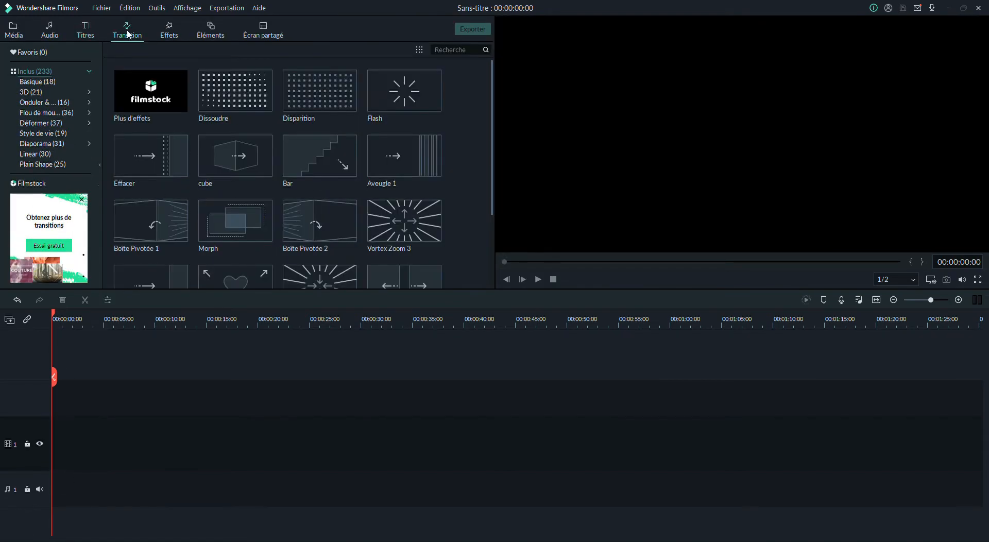
pyautogui.scroll(-2, 252, 194)
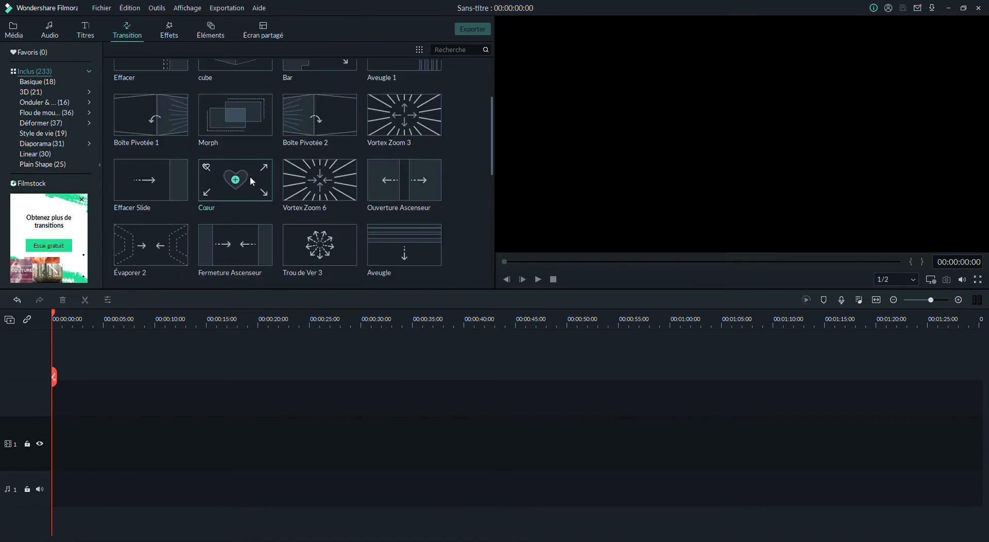
pyautogui.scroll(-6, 250, 179)
pyautogui.scroll(-5, 253, 185)
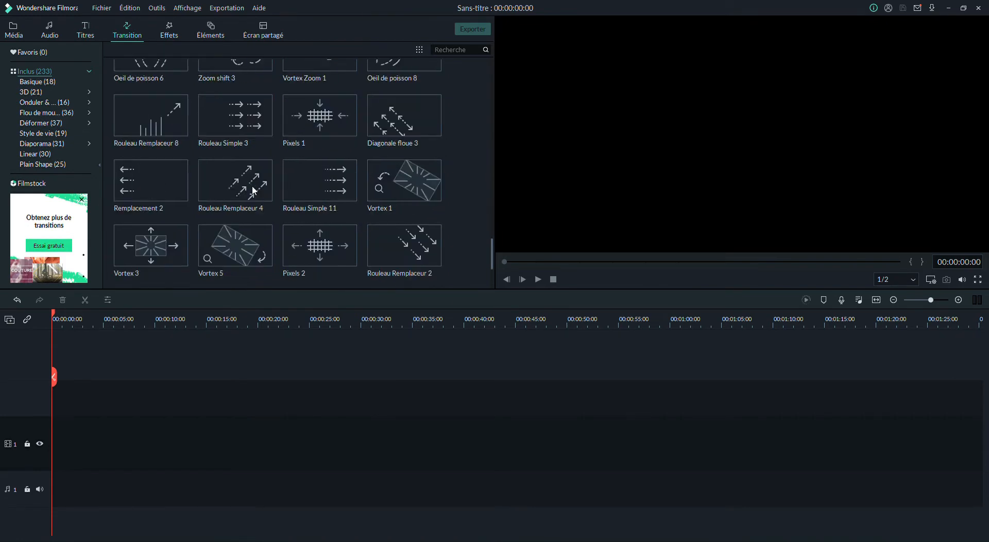
pyautogui.scroll(-2, 253, 191)
pyautogui.scroll(-3, 252, 187)
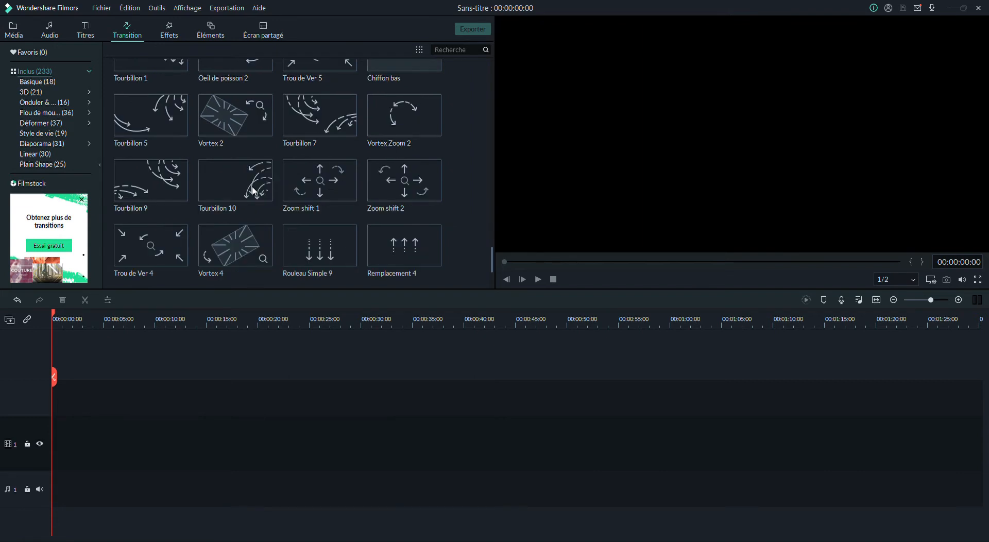
pyautogui.click(245, 190)
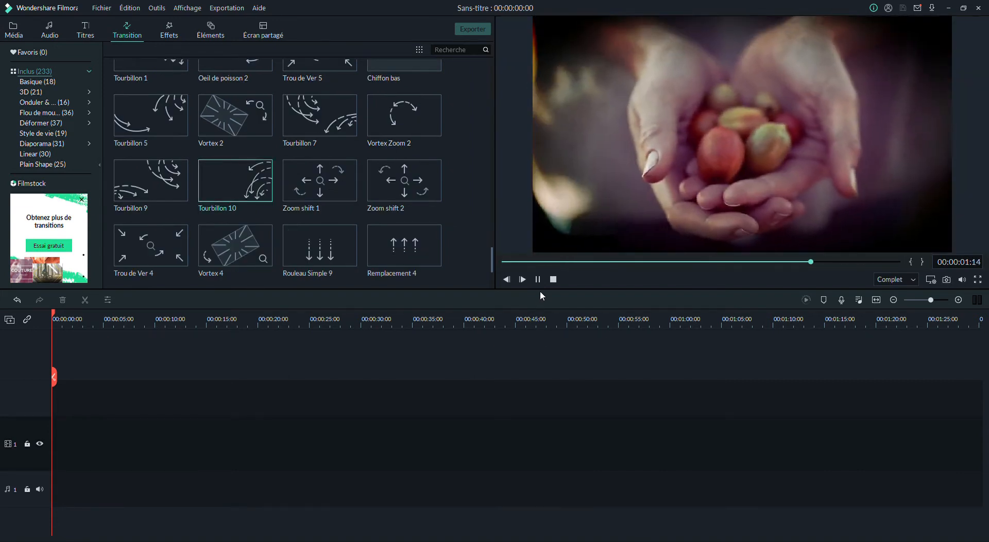
pyautogui.click(164, 192)
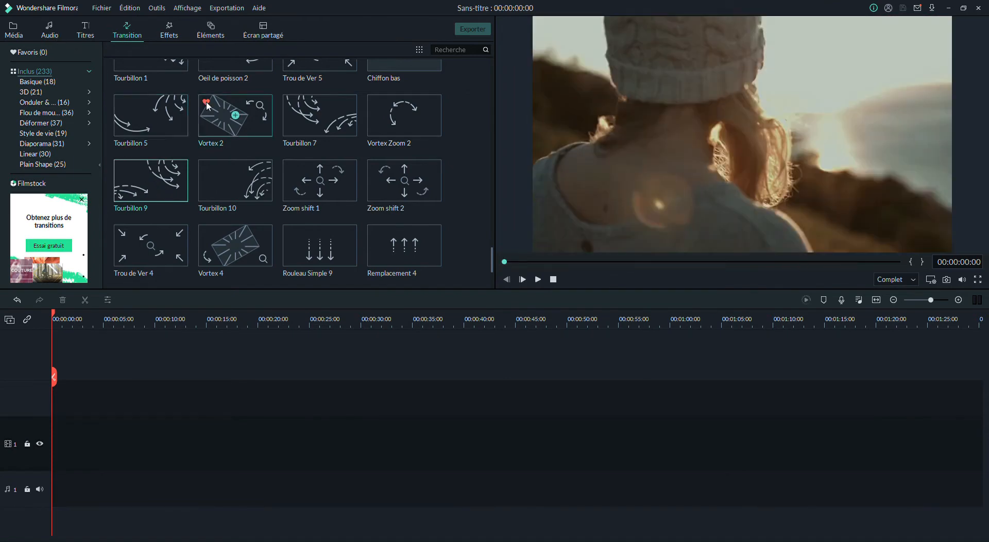
# - Preview the Trou de Ver 3 transition from the library
pyautogui.scroll(10, 170, 149)
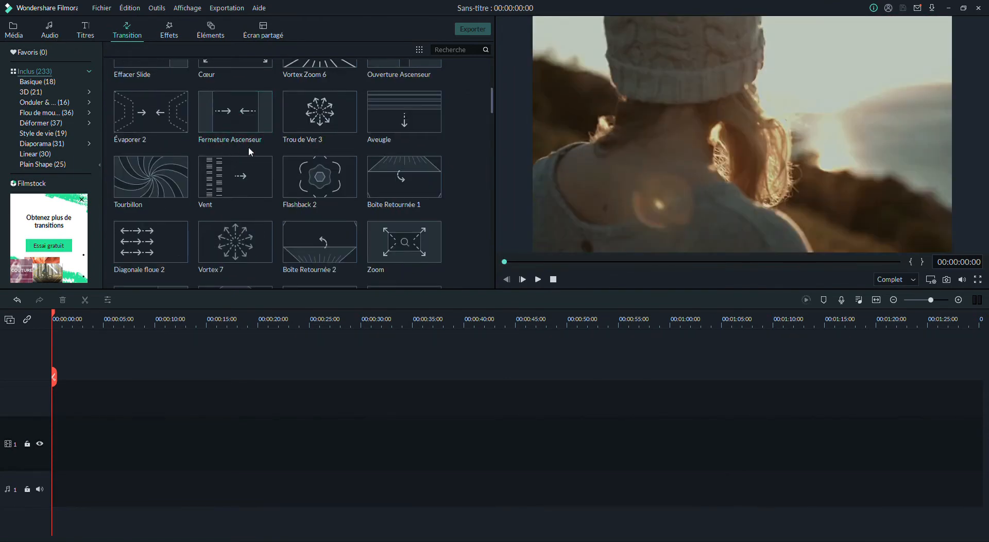
pyautogui.click(330, 110)
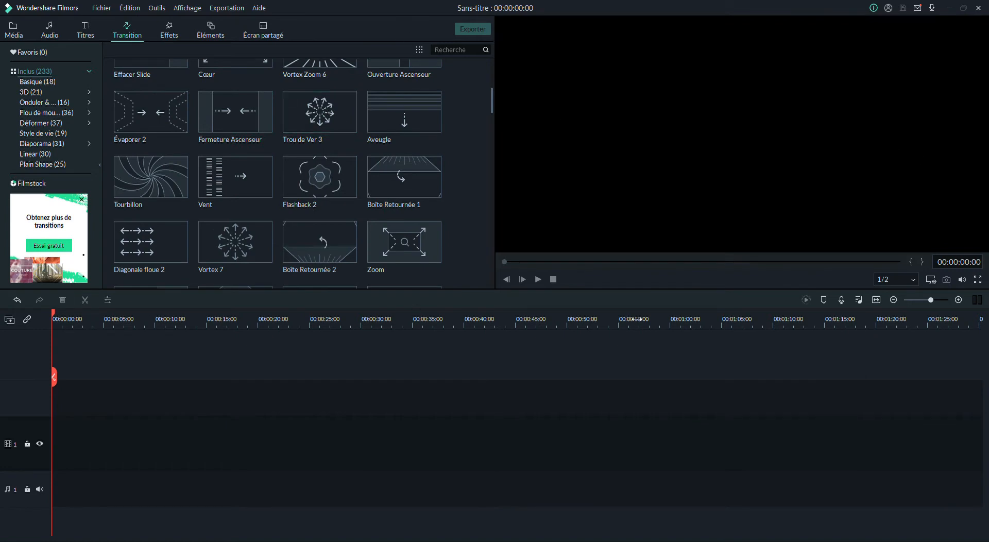
pyautogui.click(538, 279)
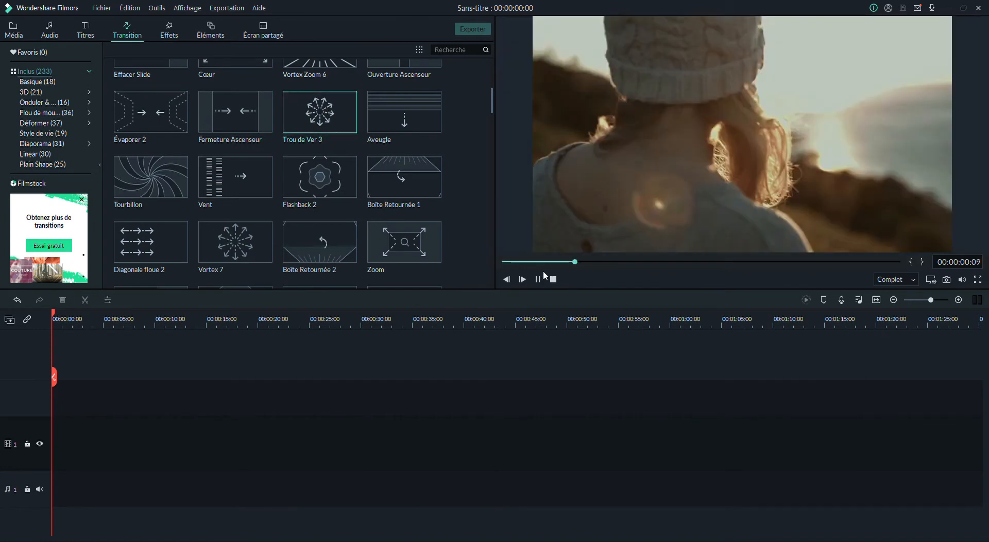
# - Preview the Dissoudre and Flash transitions and look through more of the transition library
pyautogui.scroll(5, 455, 237)
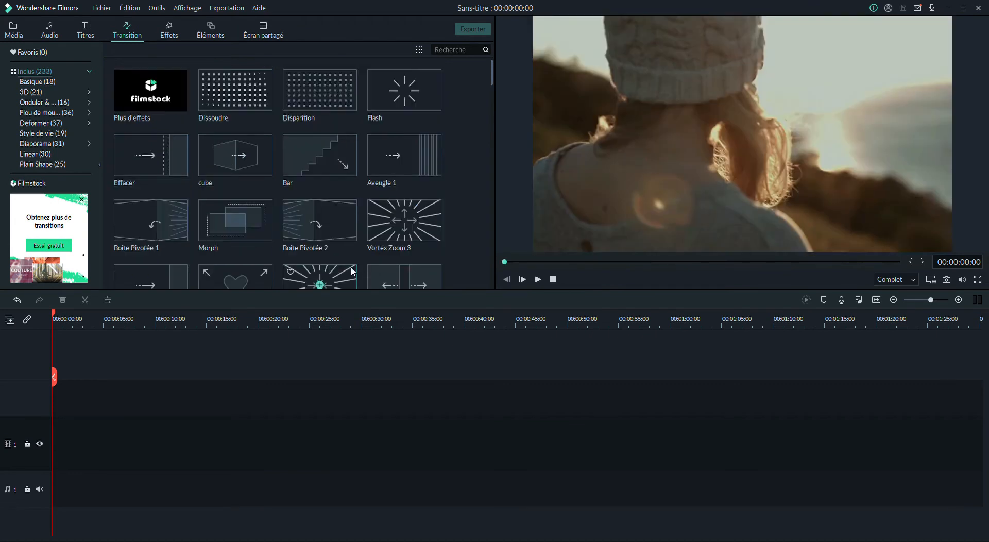
pyautogui.click(235, 90)
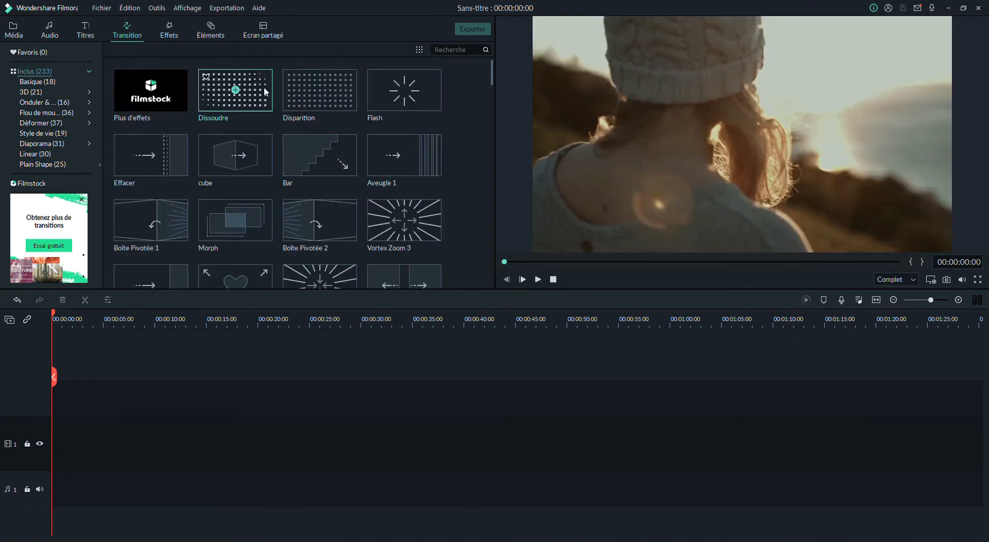
pyautogui.click(419, 85)
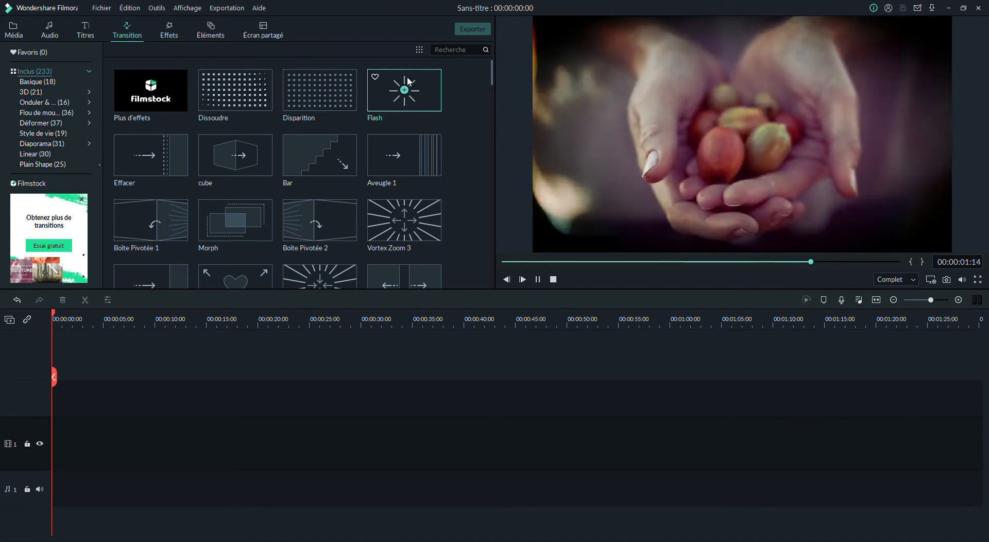
pyautogui.scroll(-3, 170, 138)
pyautogui.scroll(-3, 170, 137)
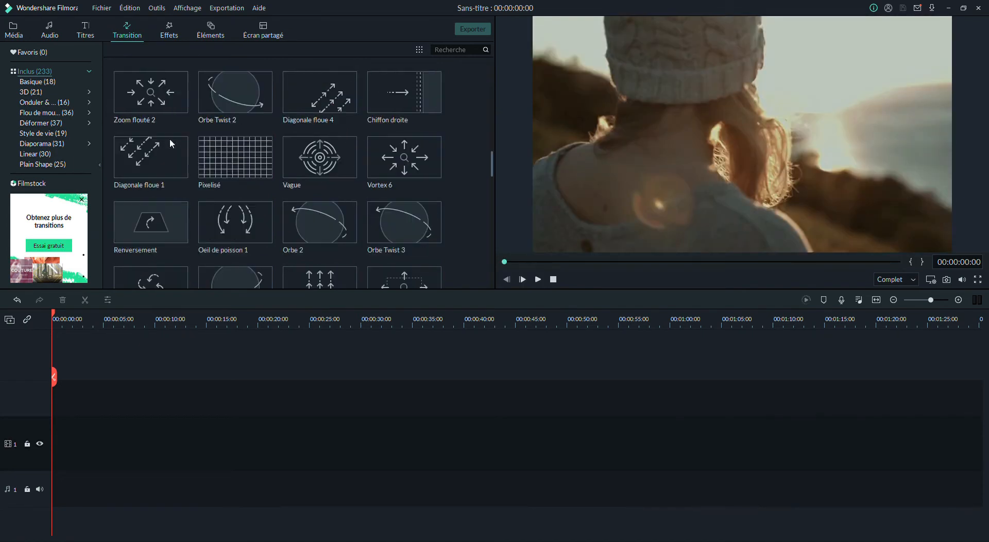
pyautogui.scroll(6, 258, 251)
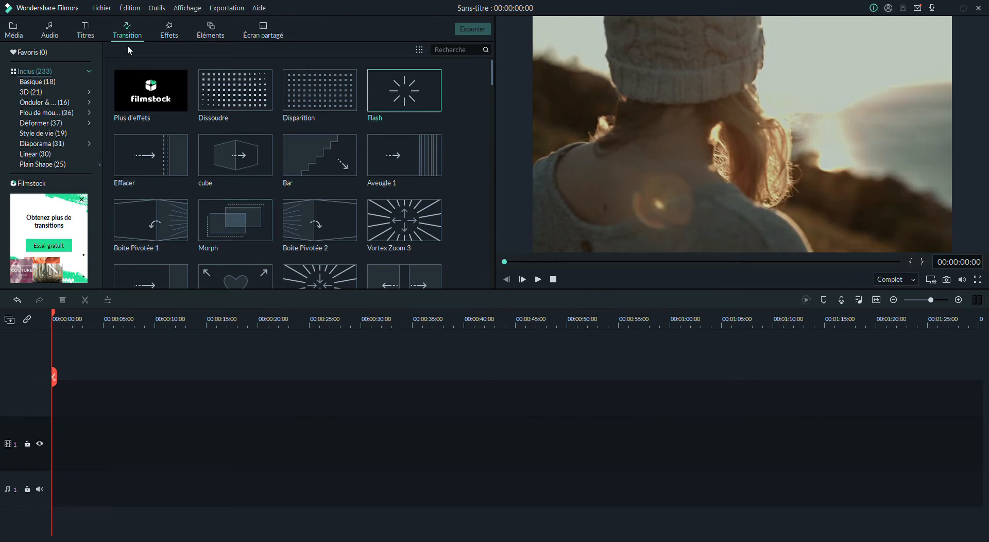
# - Find the Éclat effect in the effects library and add it to the start of the first video track
pyautogui.click(170, 29)
pyautogui.scroll(-2, 274, 196)
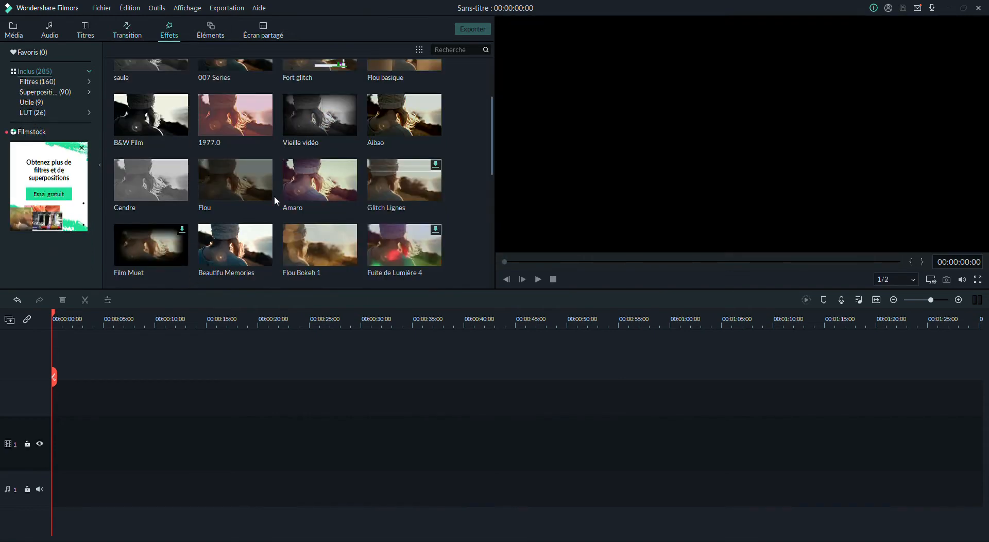
pyautogui.scroll(-5, 274, 195)
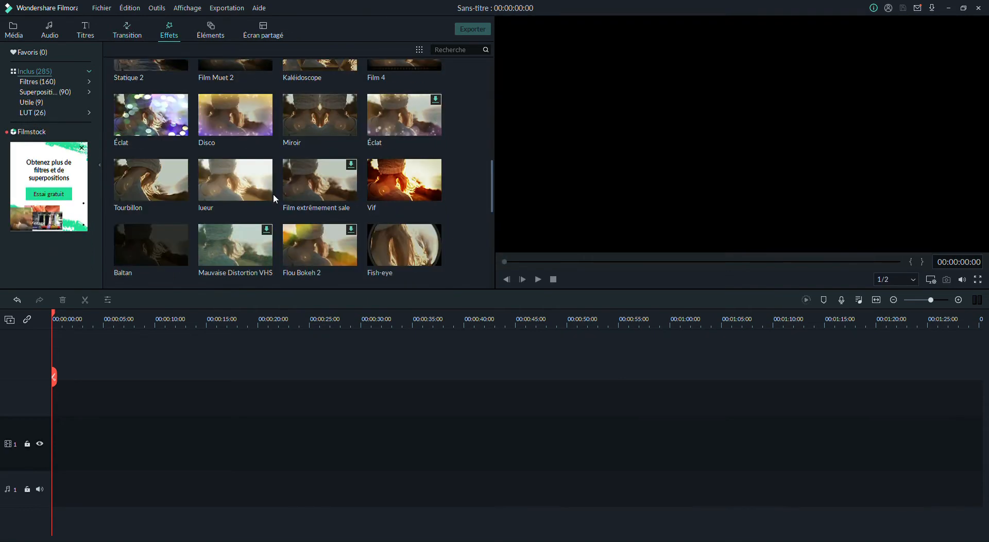
pyautogui.click(151, 115)
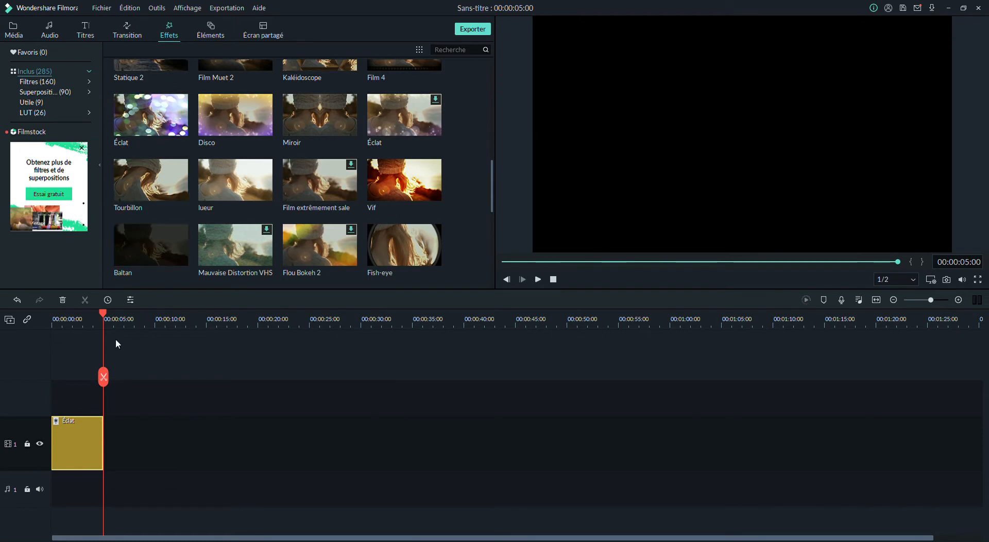
# - Play the Éclat effect clip from the start of the timeline and pause the playback
pyautogui.moveTo(105, 316); pyautogui.dragTo(36, 328)
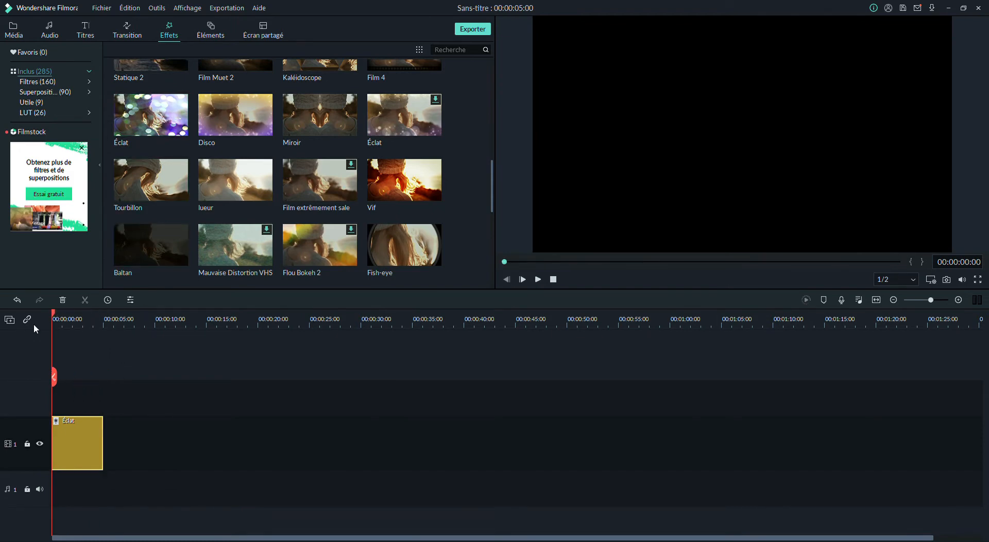
pyautogui.click(536, 279)
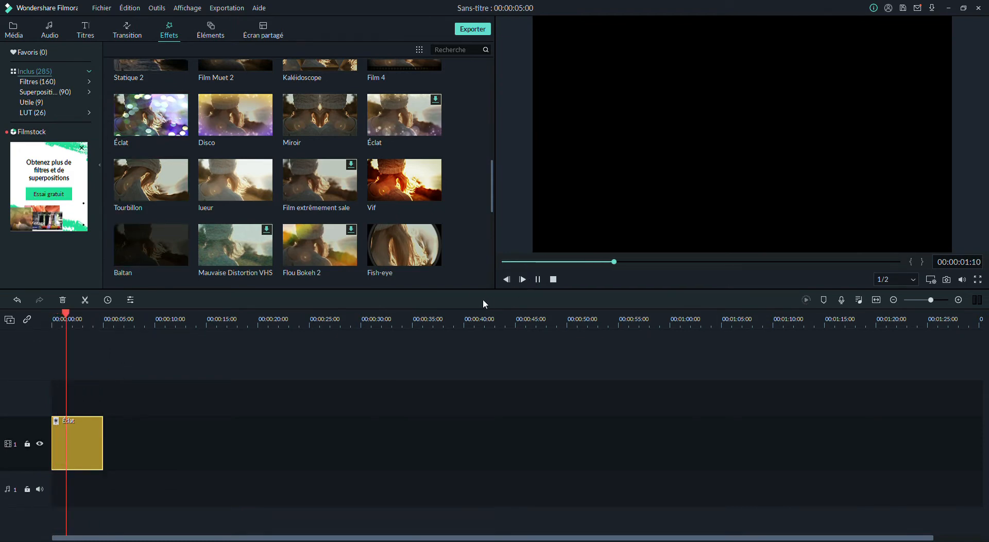
pyautogui.click(536, 280)
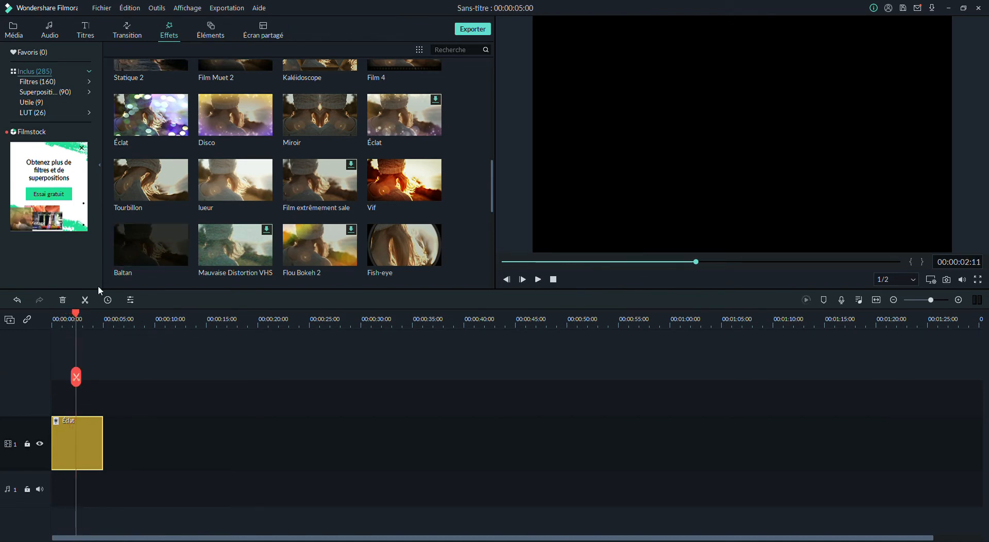
# - Add two more Éclat effect clips to the timeline and preview the Vif effect from the library
pyautogui.doubleClick(151, 115)
pyautogui.click(163, 124)
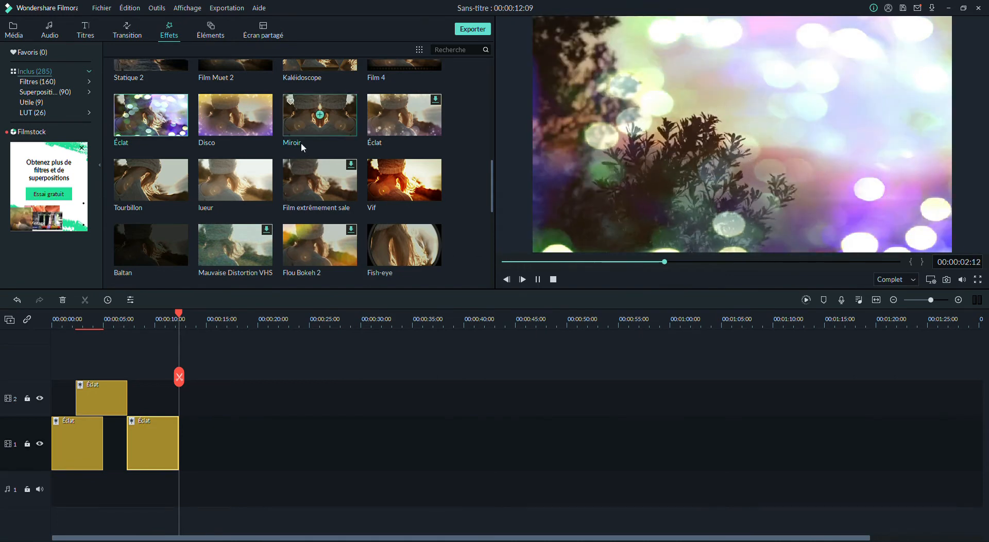
pyautogui.click(388, 179)
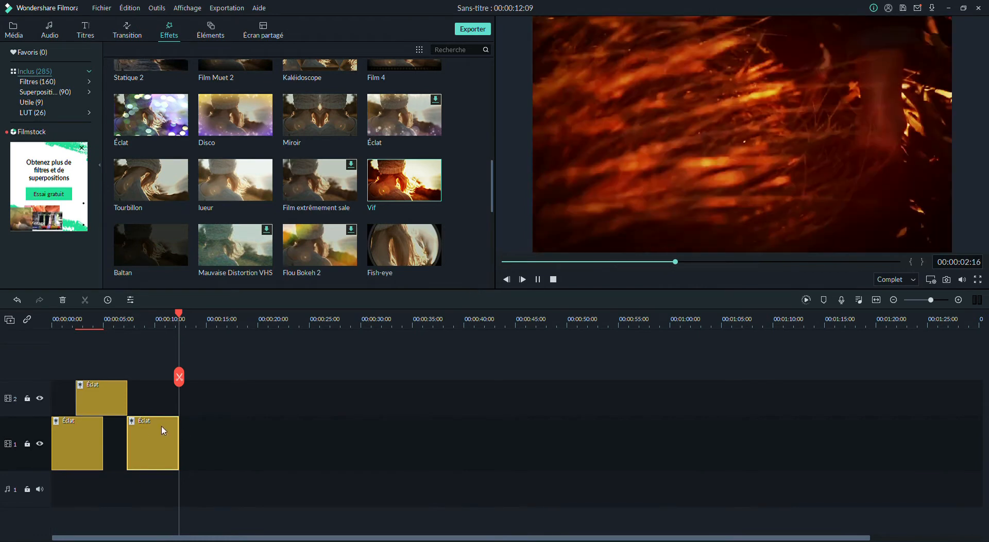
# - View the effect settings of the last Éclat clip and delete the Éclat clip on the second video track
pyautogui.doubleClick(162, 429)
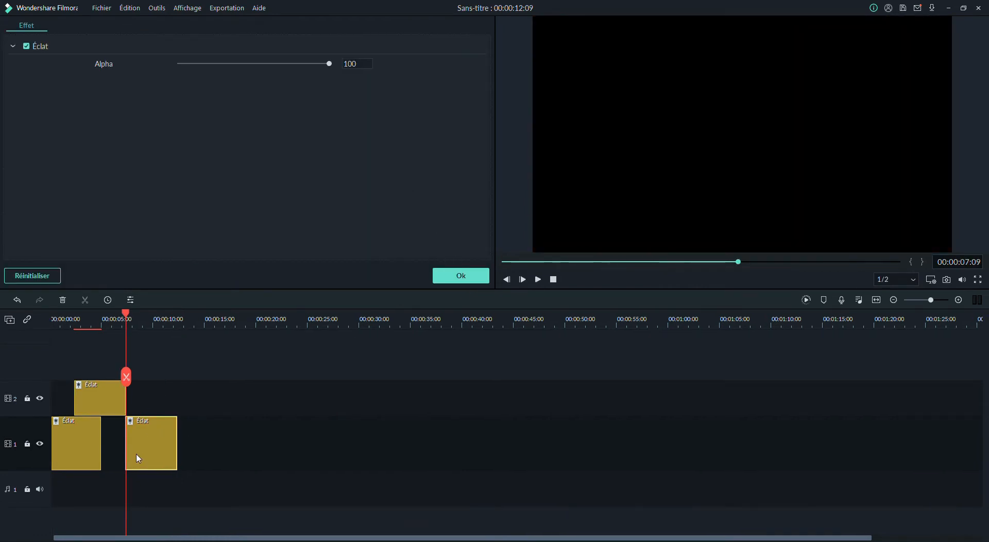
pyautogui.click(453, 274)
pyautogui.click(89, 401)
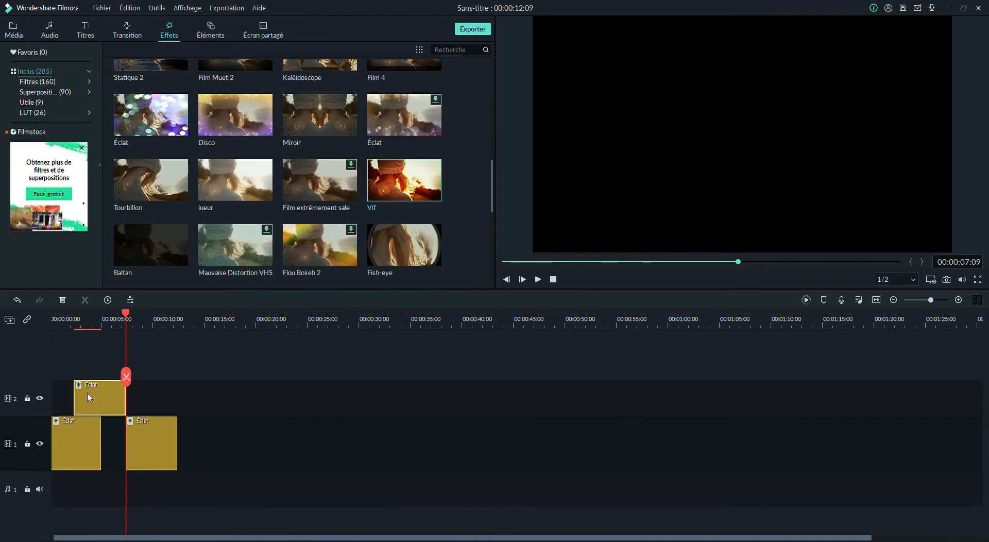
pyautogui.hotkey('ctrl', 'z')
# - Open the effect settings of the first Éclat clip for a look and close them
pyautogui.click(78, 434)
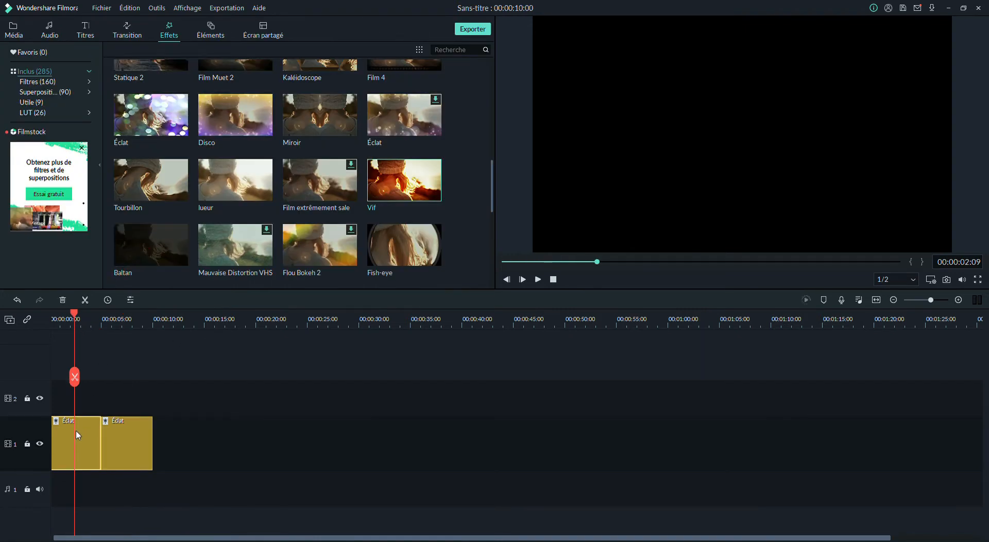
pyautogui.doubleClick(77, 435)
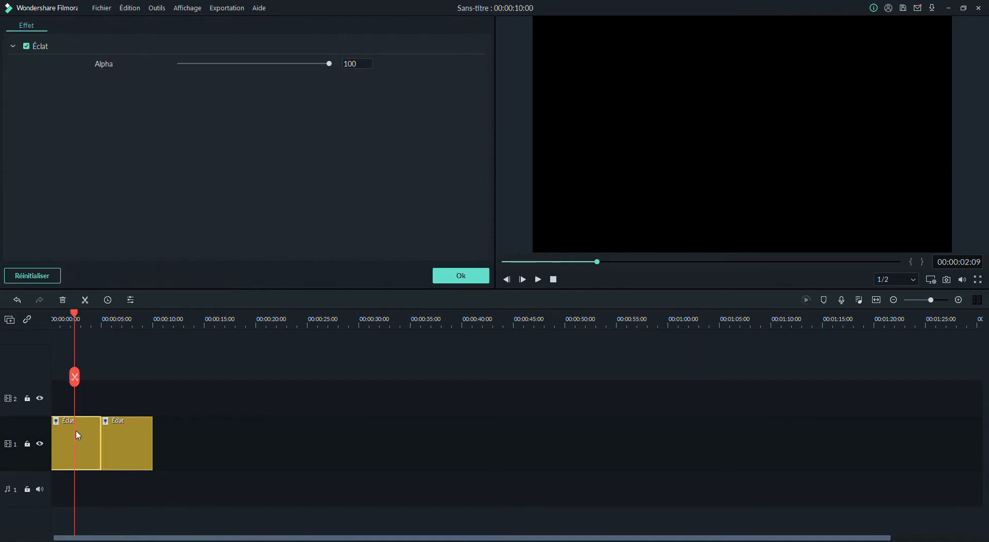
pyautogui.click(458, 276)
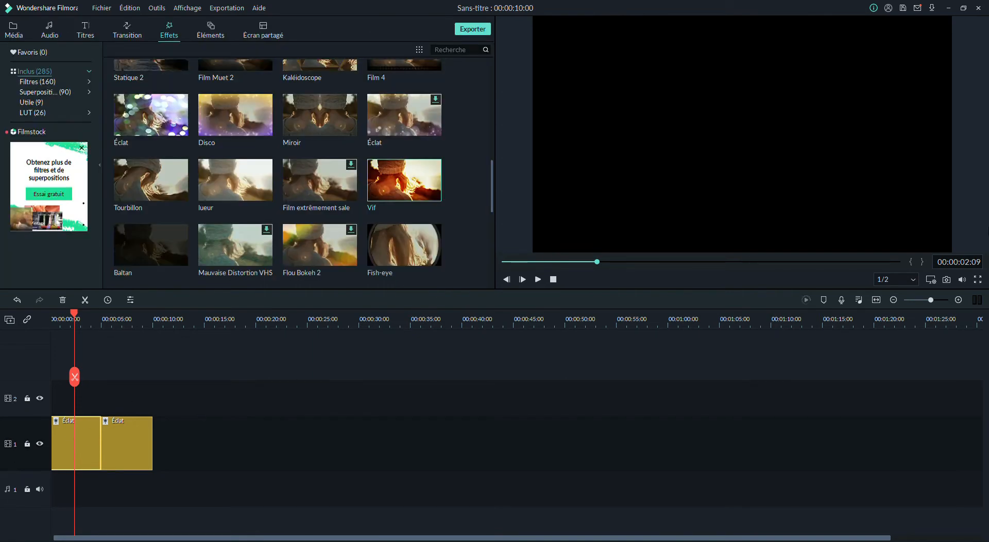
# - Play back the two adjacent Éclat clips on the first video track
pyautogui.click(511, 311)
pyautogui.click(538, 279)
pyautogui.click(137, 438)
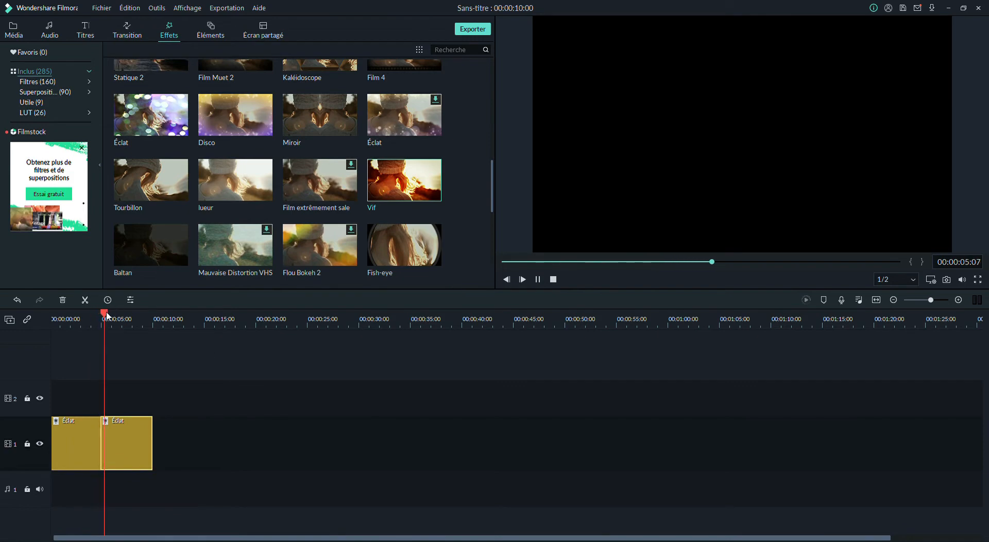
pyautogui.moveTo(106, 314); pyautogui.dragTo(0, 320)
pyautogui.click(93, 436)
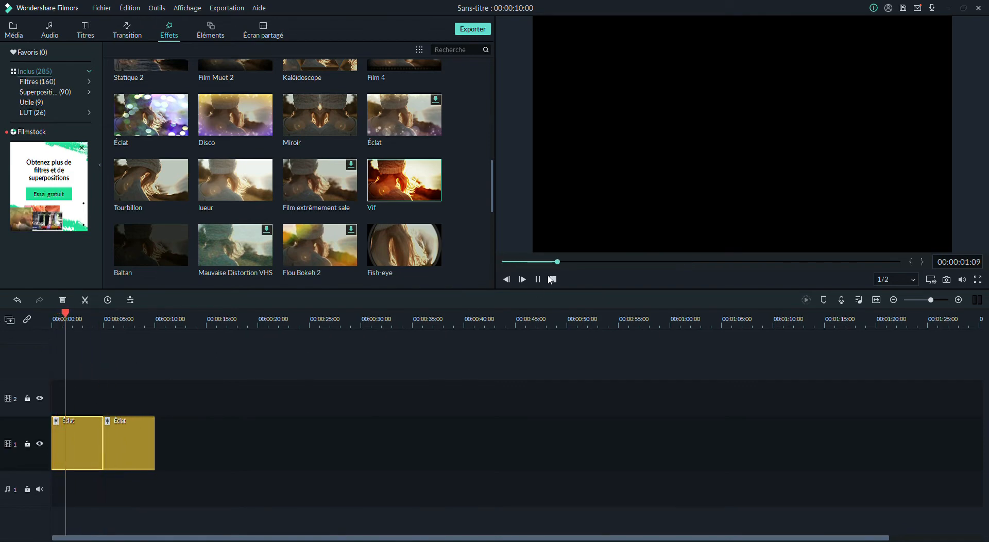
# - Return the playhead to the timeline start and check the first Éclat clip's effect settings
pyautogui.moveTo(69, 313); pyautogui.dragTo(52, 314)
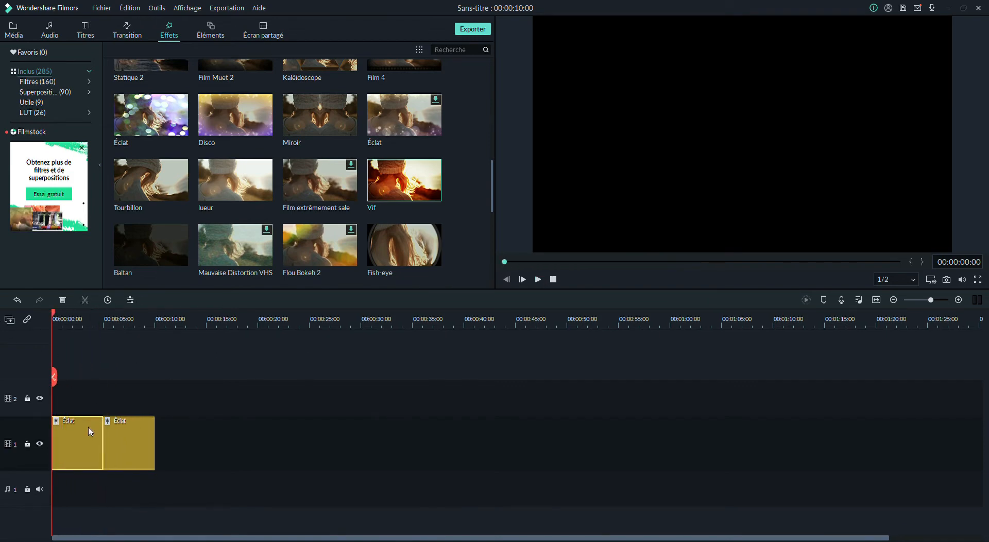
pyautogui.doubleClick(86, 447)
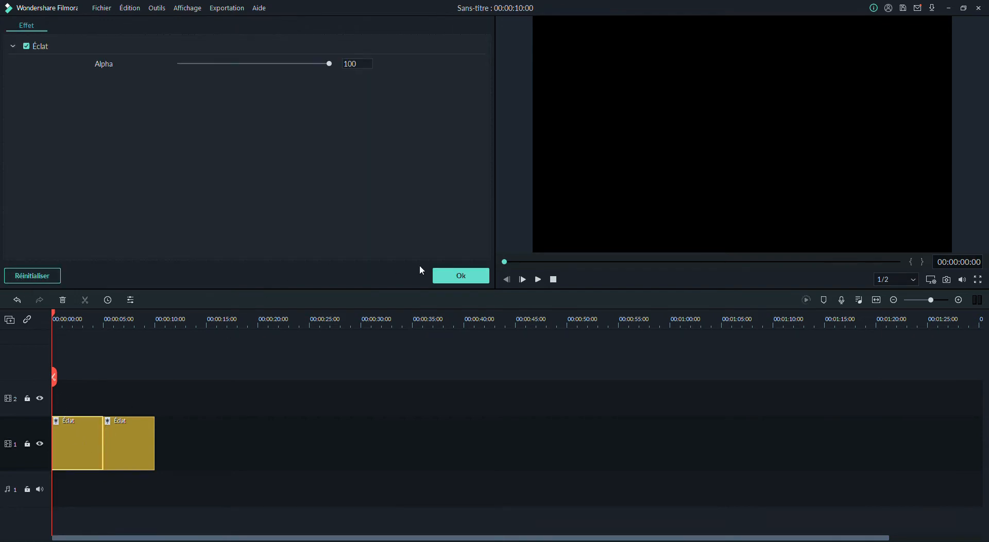
pyautogui.click(434, 277)
# - Delete both Éclat clips from the first video track
pyautogui.doubleClick(139, 438)
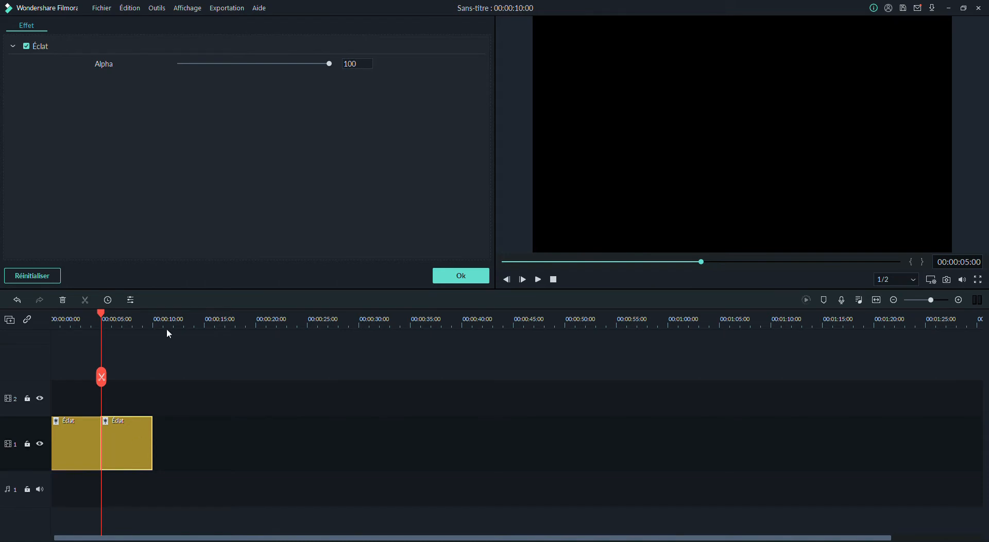
pyautogui.press('Delete')
pyautogui.click(62, 453)
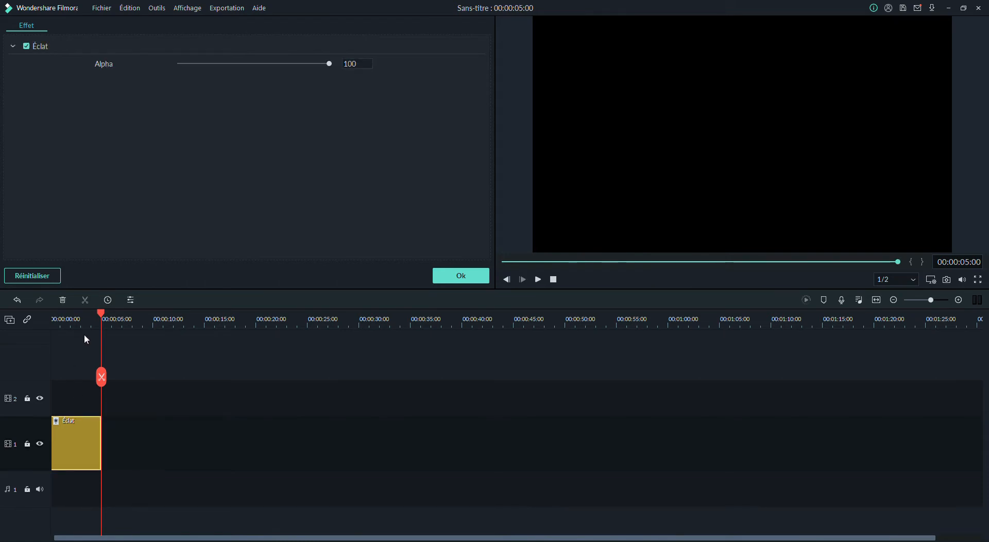
pyautogui.press('Delete')
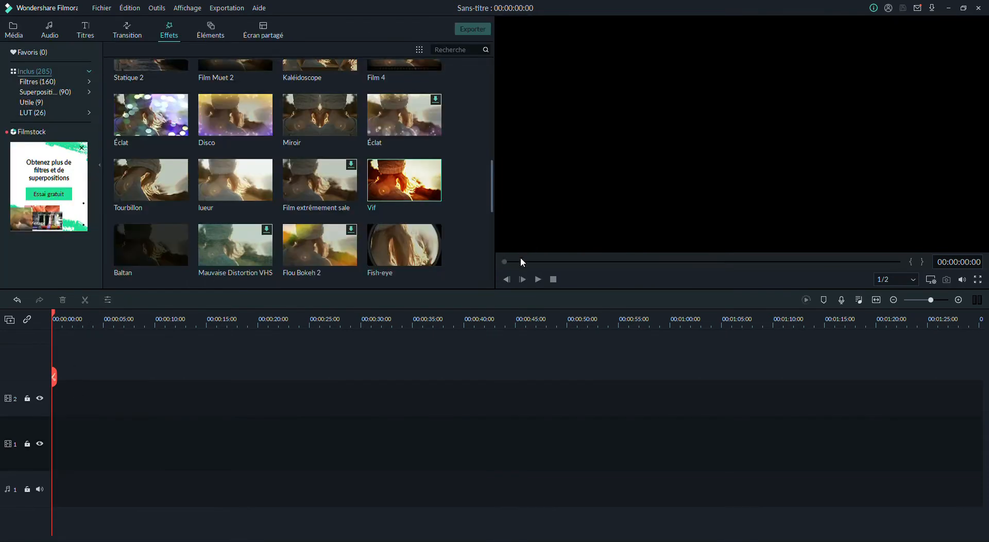
# - Browse the included elements library through to the Avion and Couper items and return to its beginning
pyautogui.click(206, 36)
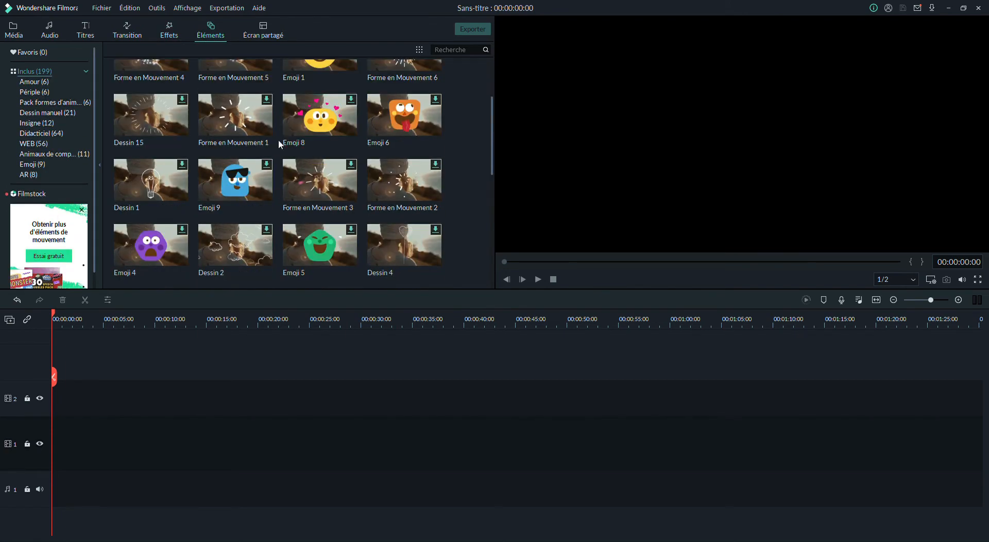
pyautogui.scroll(-5, 258, 165)
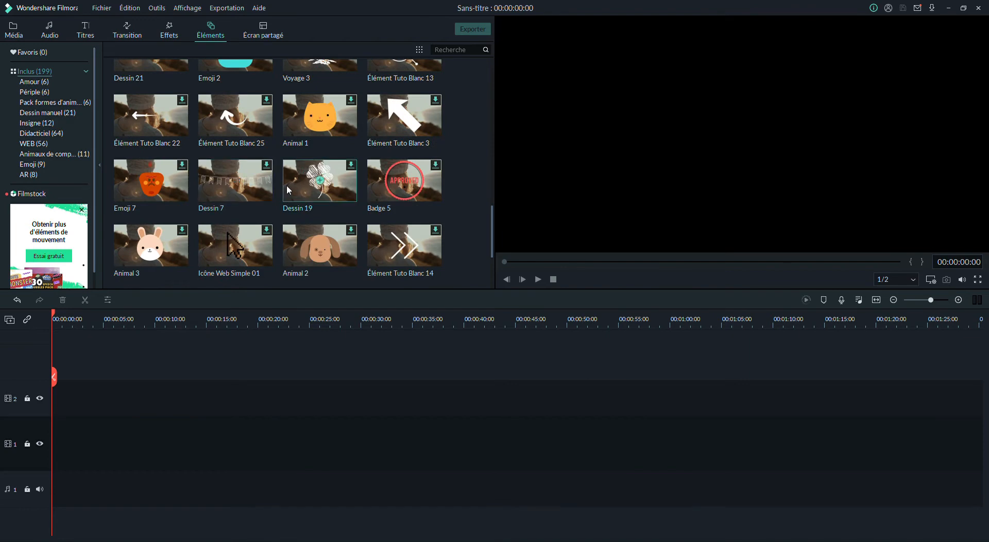
pyautogui.scroll(-6, 287, 186)
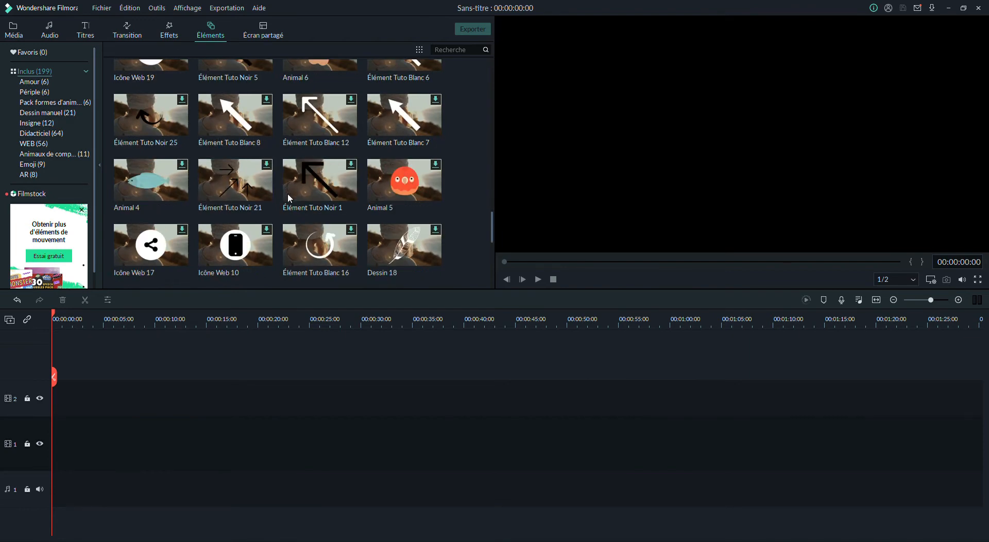
pyautogui.scroll(-3, 288, 196)
pyautogui.scroll(-8, 287, 201)
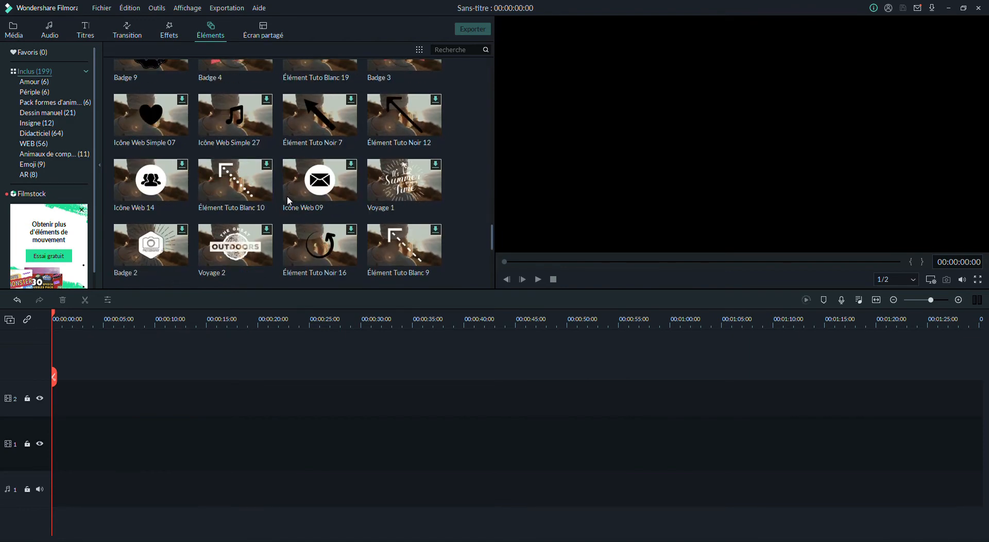
pyautogui.scroll(-5, 286, 190)
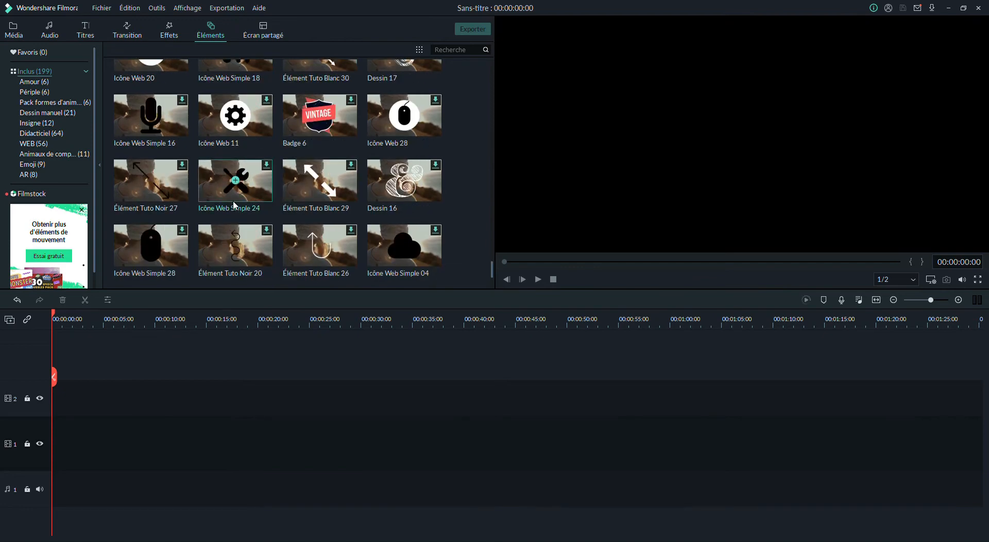
pyautogui.scroll(-3, 235, 209)
pyautogui.scroll(-2, 235, 206)
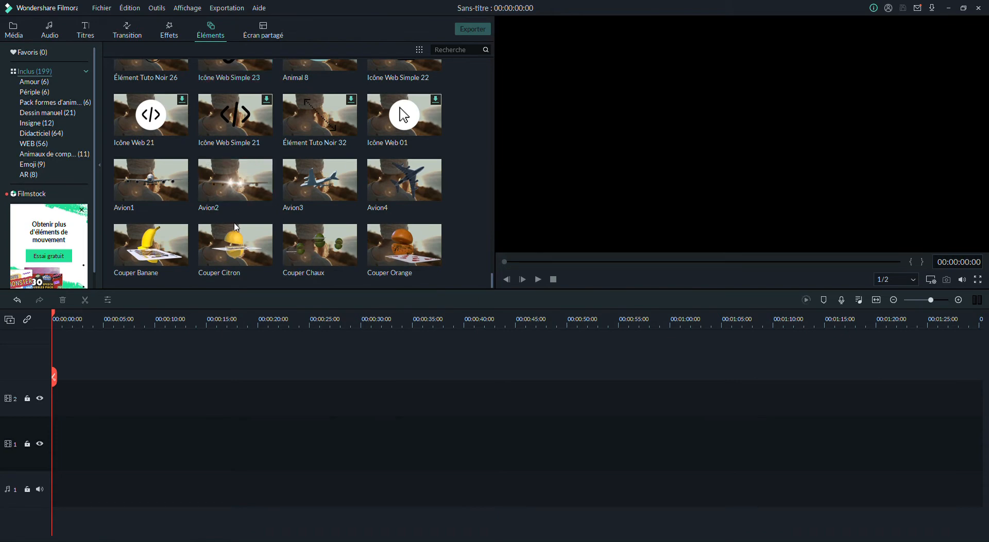
pyautogui.scroll(5, 236, 227)
pyautogui.scroll(15, 235, 227)
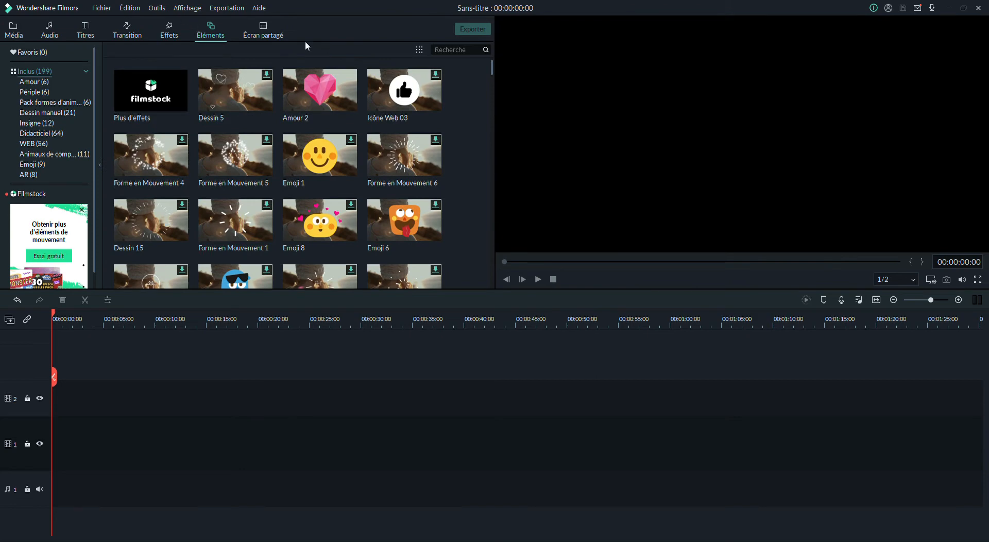
# - Preview the split-screen template with two panes divided by a diagonal line
pyautogui.click(262, 30)
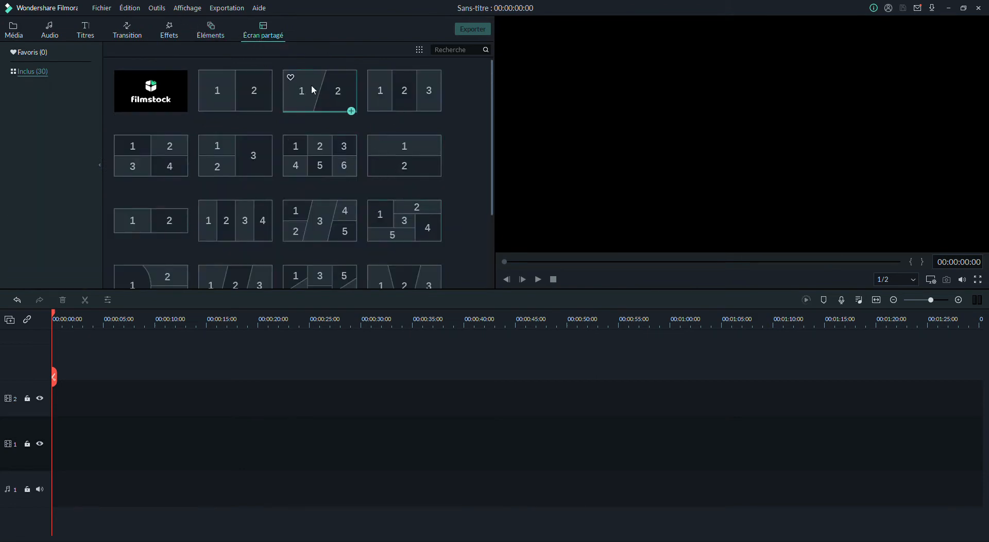
pyautogui.click(311, 86)
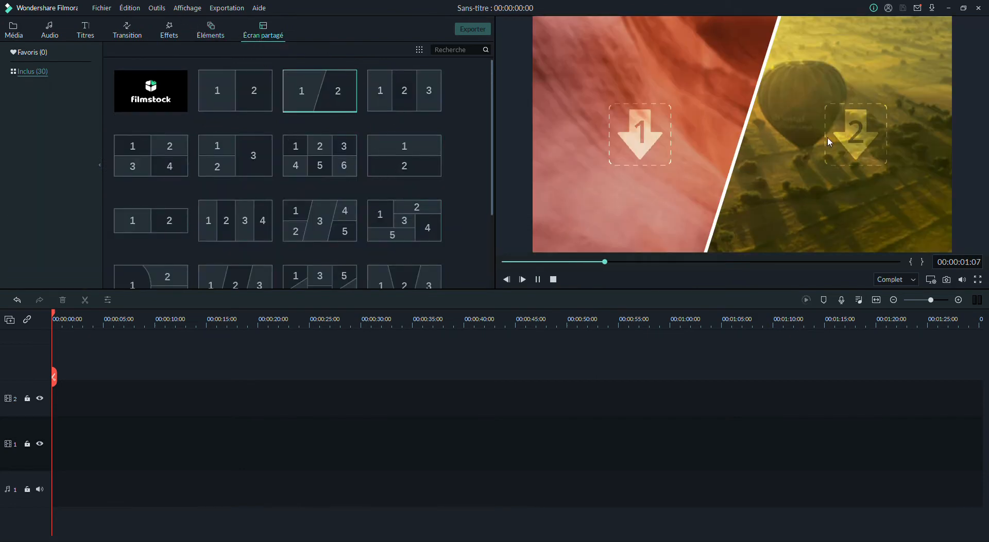
pyautogui.click(536, 283)
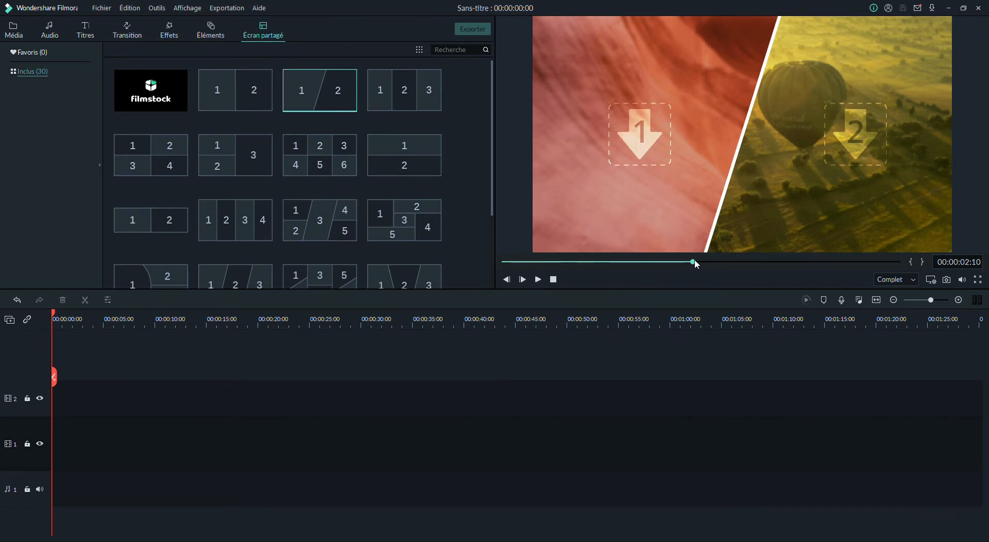
pyautogui.moveTo(696, 265); pyautogui.dragTo(422, 298)
# - Try the clip named video on a new third video track at about 25 seconds, look at its settings and remove it
pyautogui.click(9, 38)
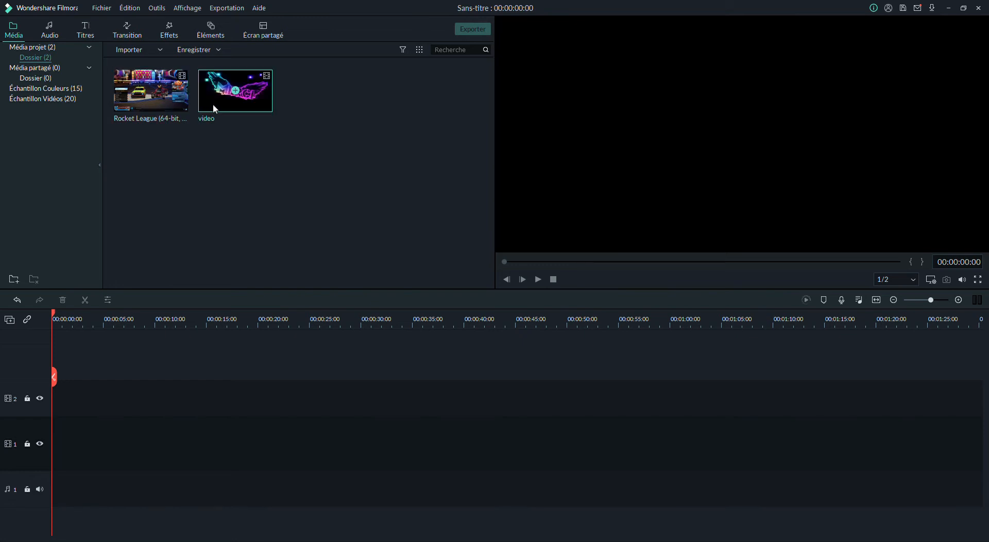
pyautogui.moveTo(217, 256); pyautogui.dragTo(206, 399)
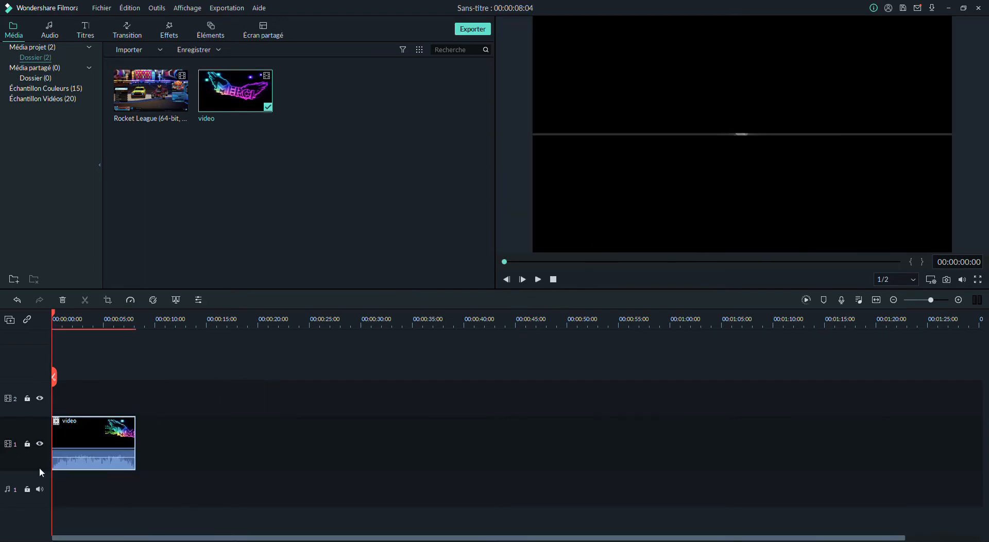
pyautogui.moveTo(95, 447); pyautogui.dragTo(360, 384)
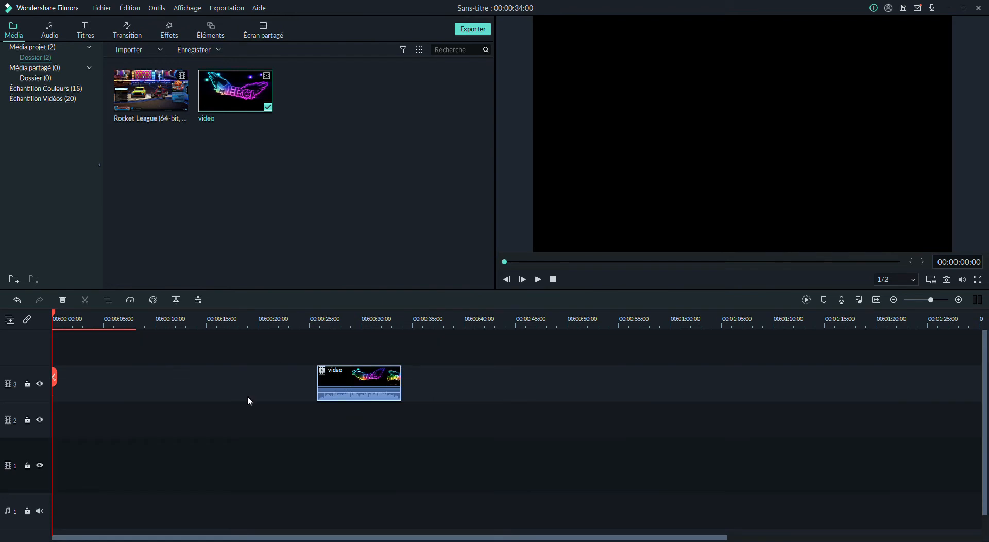
pyautogui.doubleClick(340, 381)
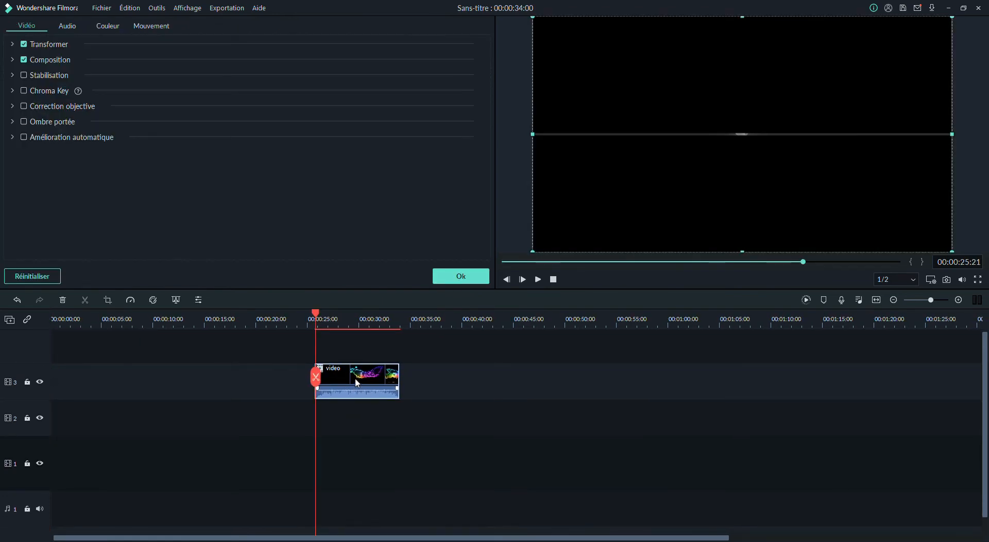
pyautogui.press('Delete')
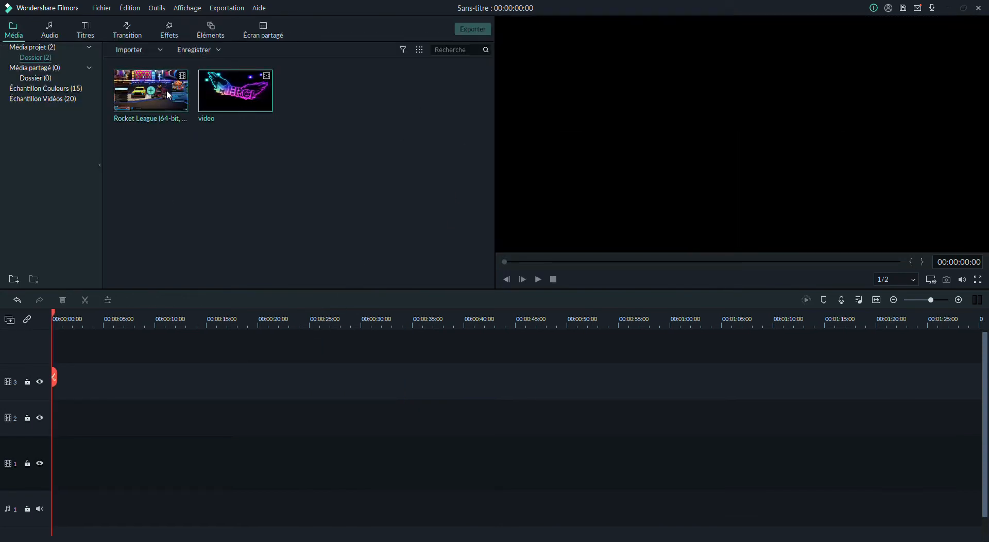
# - Place the clip named video at the start of the first video track, play it back and return the playhead to the start
pyautogui.moveTo(214, 92); pyautogui.dragTo(61, 477)
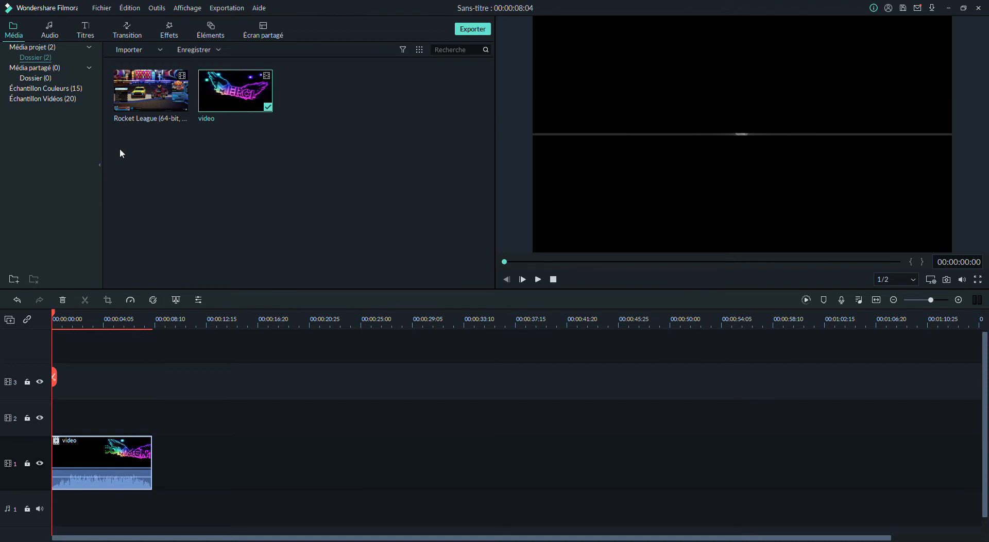
pyautogui.click(539, 280)
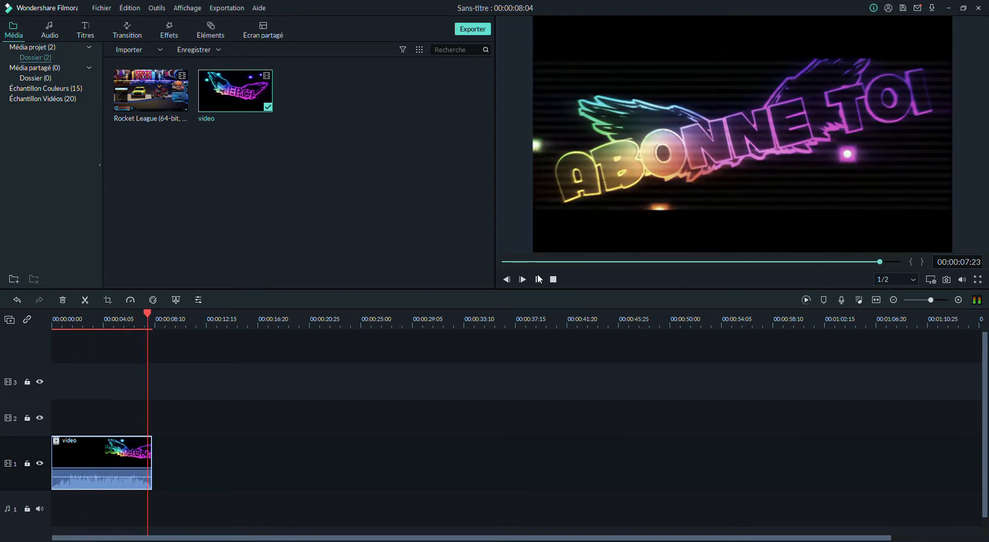
pyautogui.click(539, 279)
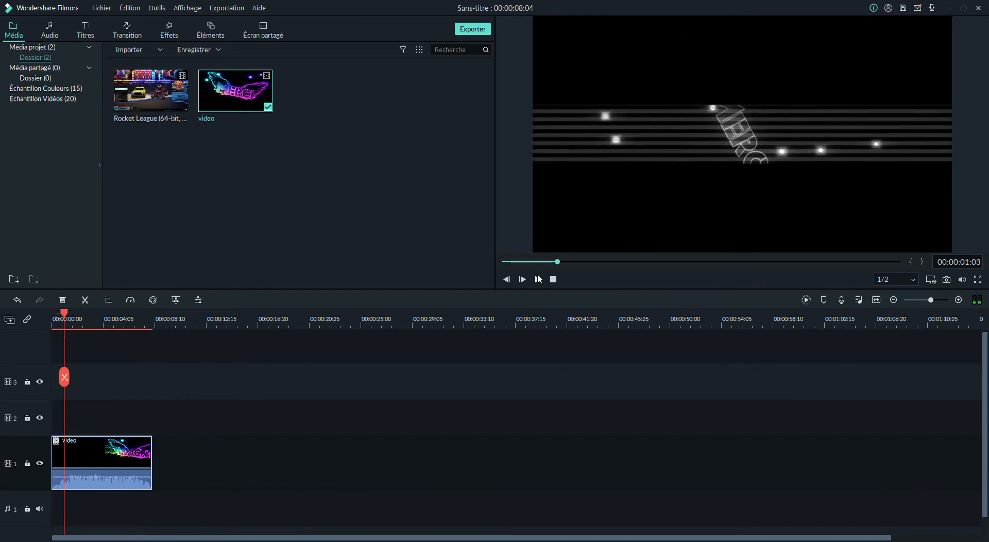
pyautogui.click(539, 279)
pyautogui.moveTo(64, 313); pyautogui.dragTo(31, 338)
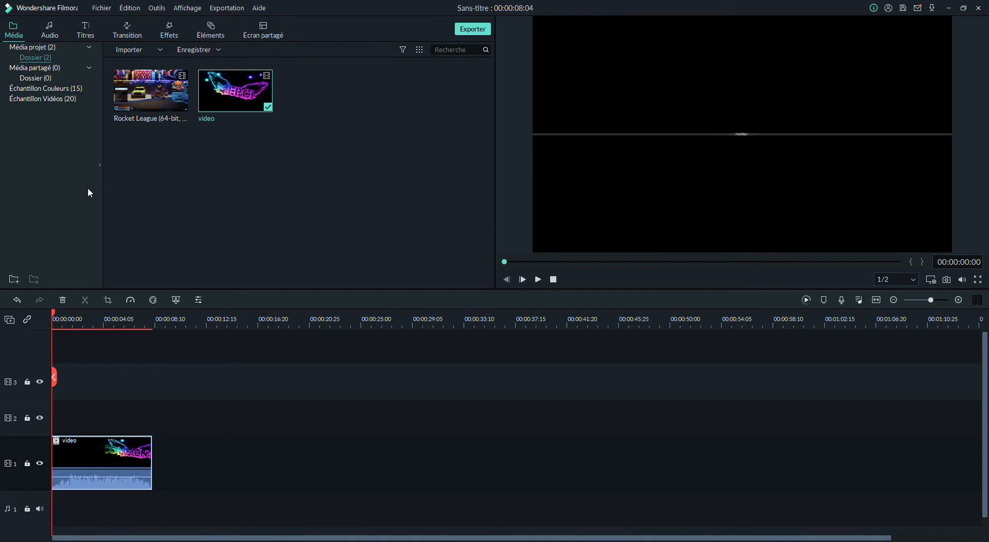
# - Append the Rocket League clip directly after the clip named video on the first video track
pyautogui.moveTo(148, 93); pyautogui.dragTo(157, 466)
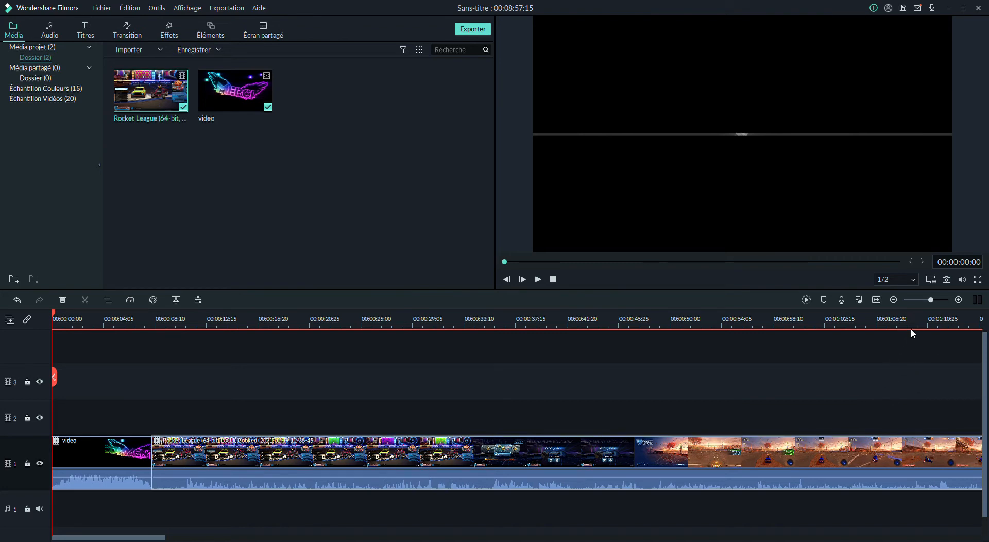
pyautogui.moveTo(946, 325); pyautogui.dragTo(178, 362)
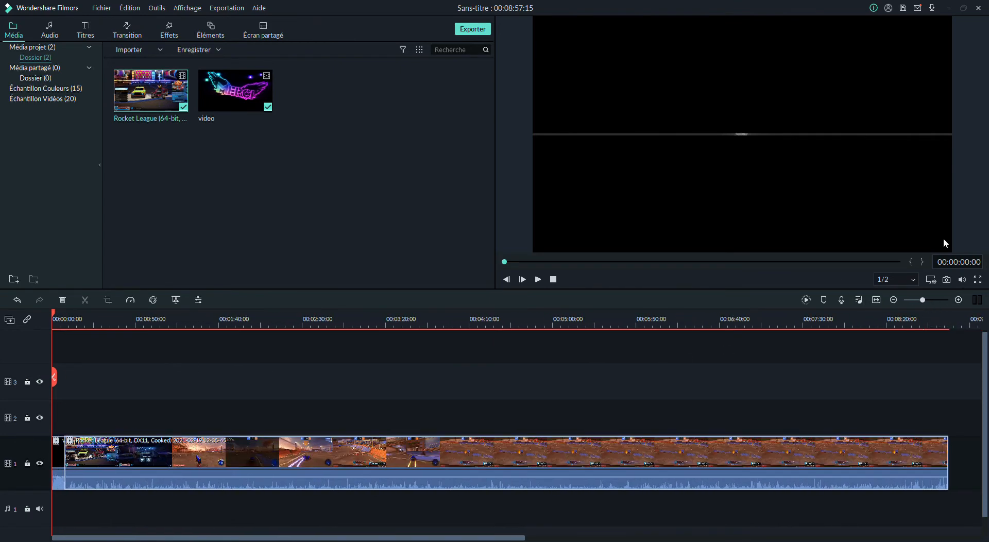
# - Examine the full length of both clips on the first video track at several timeline scales
pyautogui.click(895, 301)
pyautogui.click(895, 301)
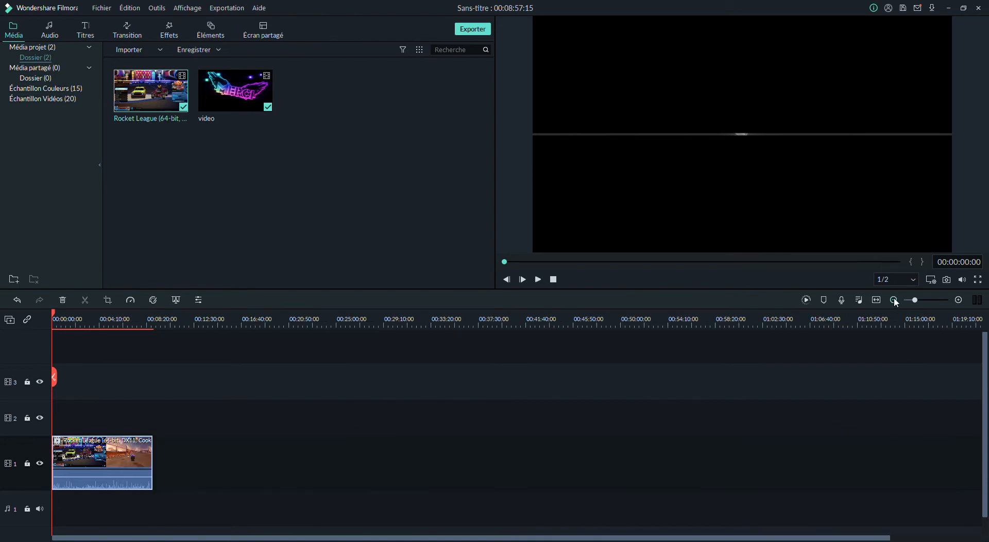
pyautogui.click(896, 302)
pyautogui.click(959, 301)
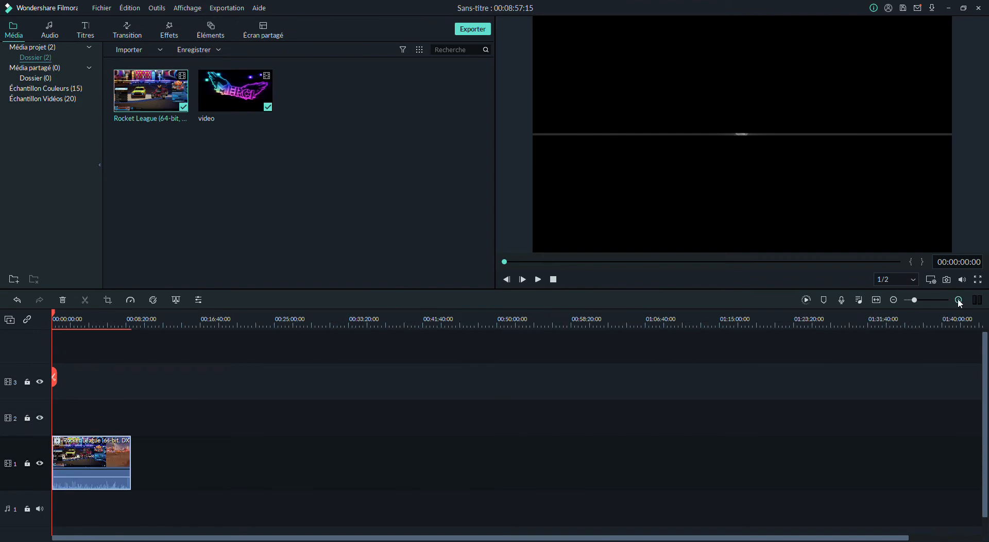
pyautogui.click(960, 301)
pyautogui.click(959, 301)
pyautogui.click(894, 300)
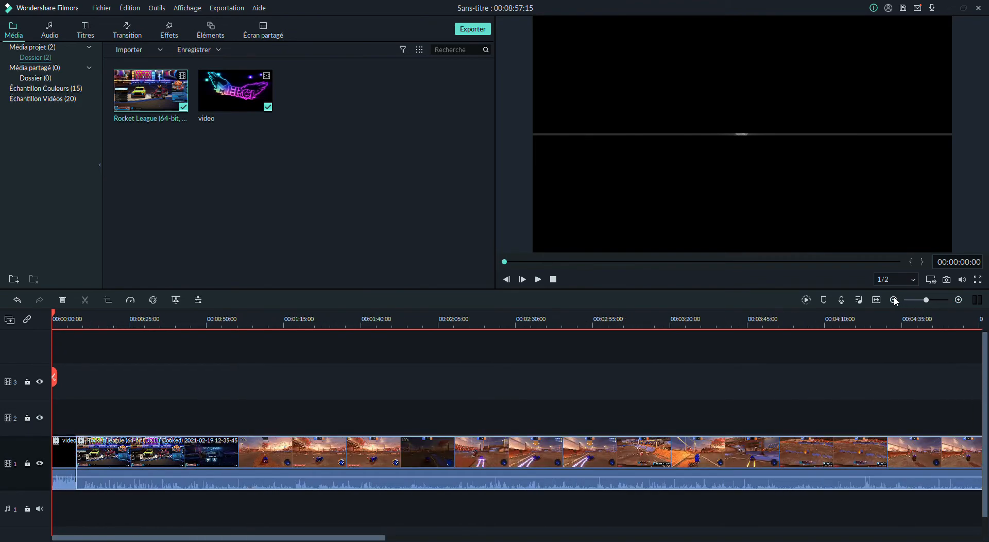
pyautogui.click(895, 300)
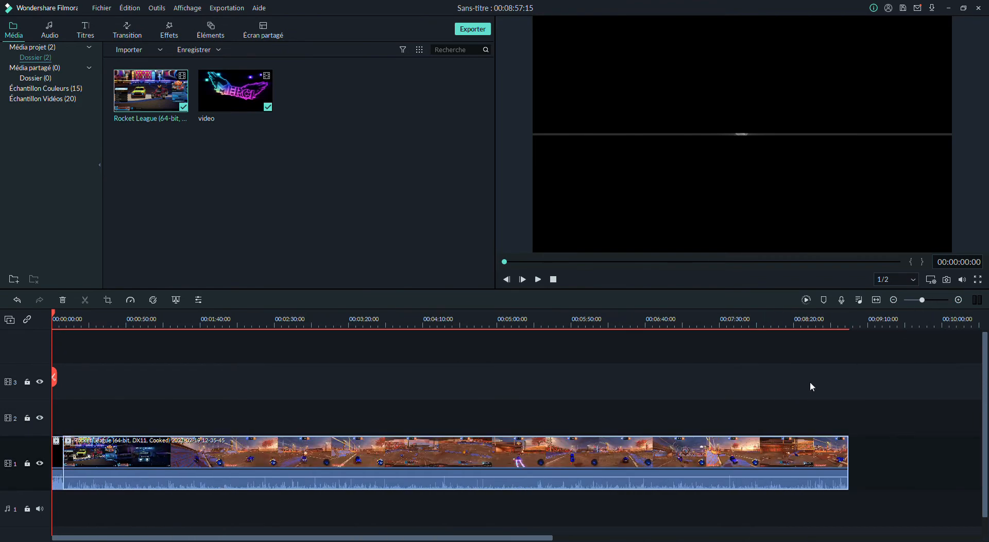
pyautogui.moveTo(801, 323); pyautogui.dragTo(906, 332)
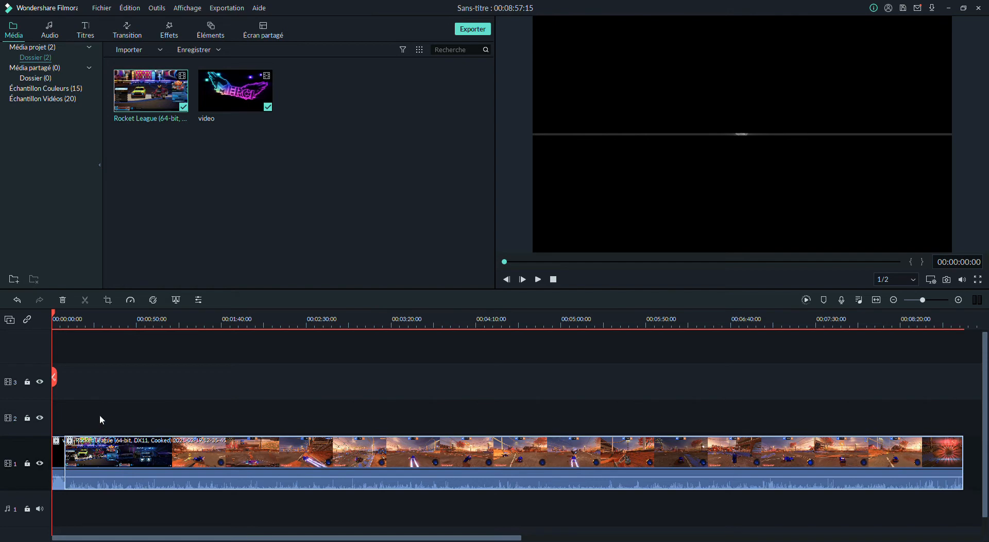
# - Raise the volume of the Rocket League clip on the first video track to 12 dB
pyautogui.click(959, 299)
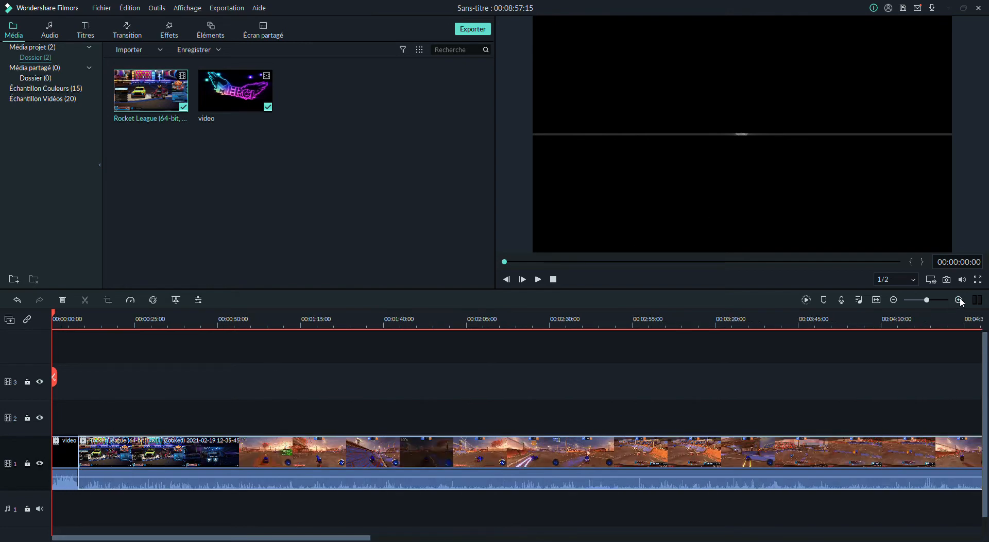
pyautogui.click(959, 299)
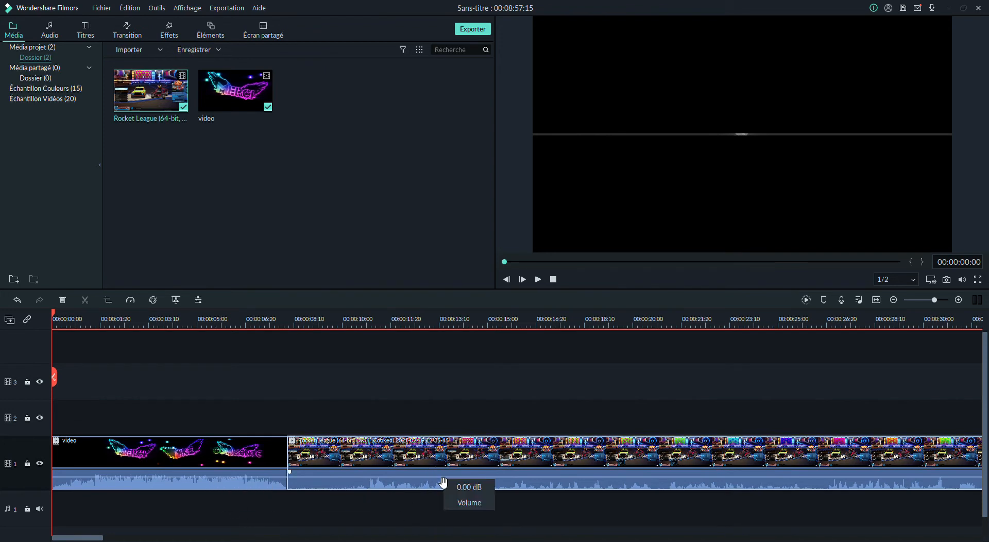
pyautogui.moveTo(443, 483); pyautogui.dragTo(442, 481)
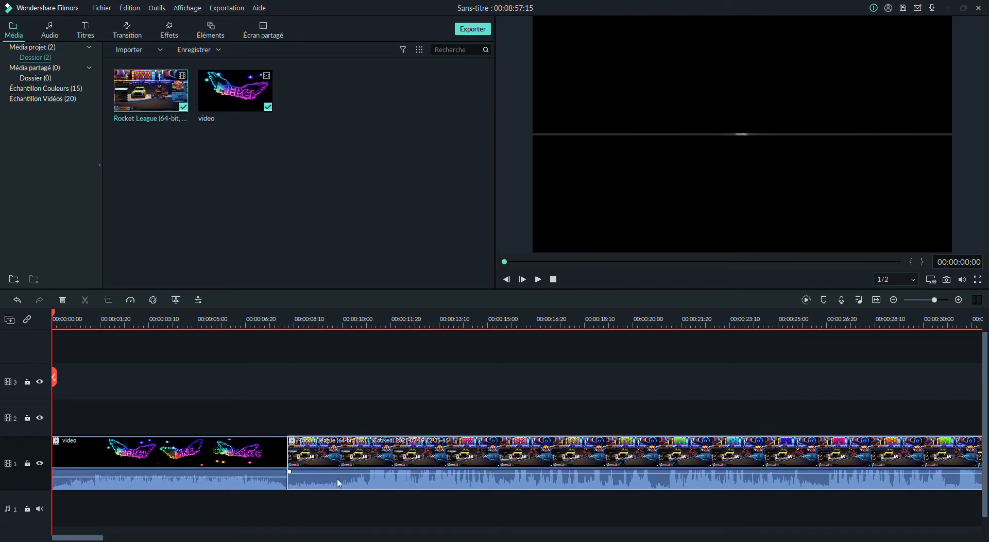
# - Check the Rocket League clip's volume value and play the timeline from the start into that clip
pyautogui.moveTo(365, 480)
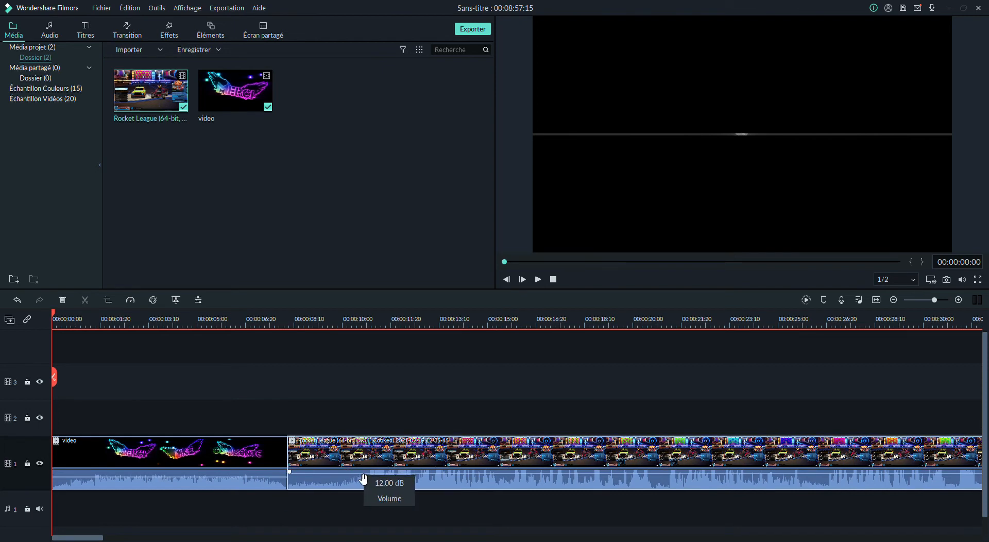
pyautogui.press('space')
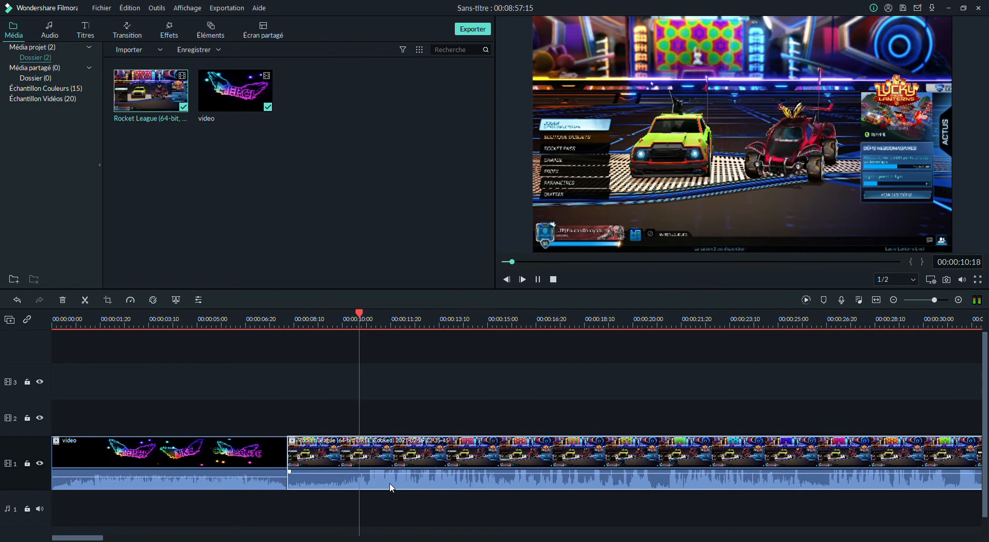
pyautogui.press('space')
# - Split the Rocket League clip at 00:00:10:15 and select the short segment before the cut
pyautogui.moveTo(360, 315)
pyautogui.mouseDown()
pyautogui.moveTo(349, 316)
pyautogui.moveTo(359, 320)
pyautogui.mouseUp()
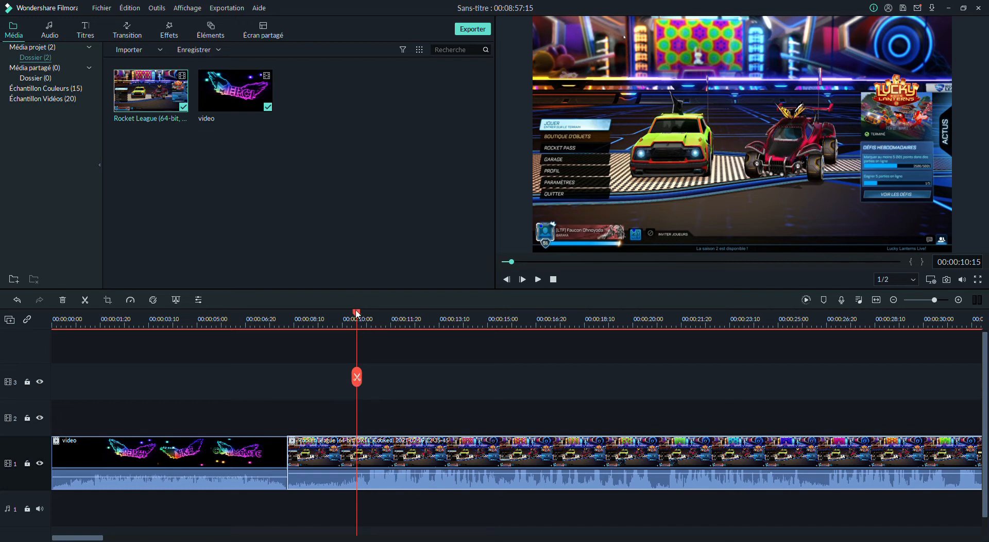
pyautogui.moveTo(358, 313); pyautogui.dragTo(357, 400)
pyautogui.click(357, 377)
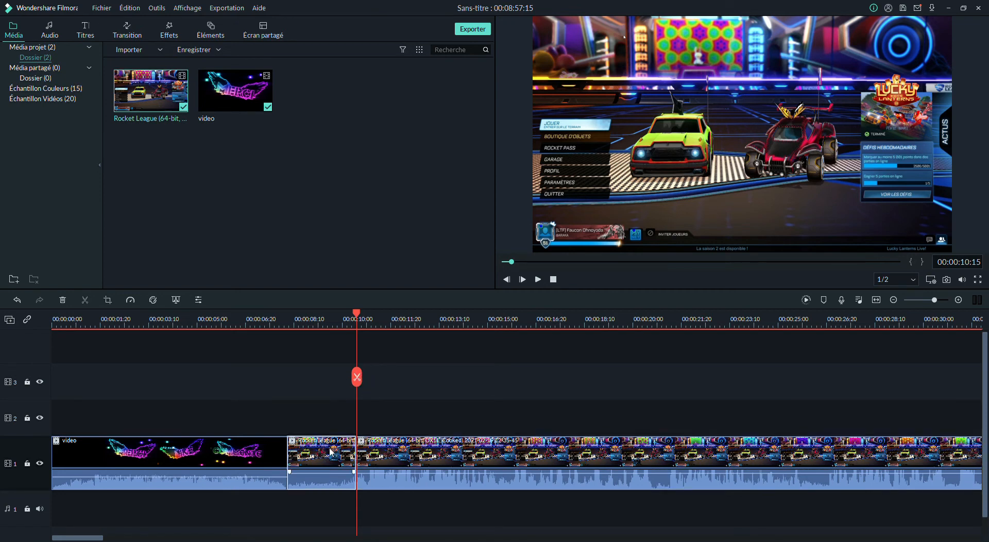
pyautogui.click(298, 409)
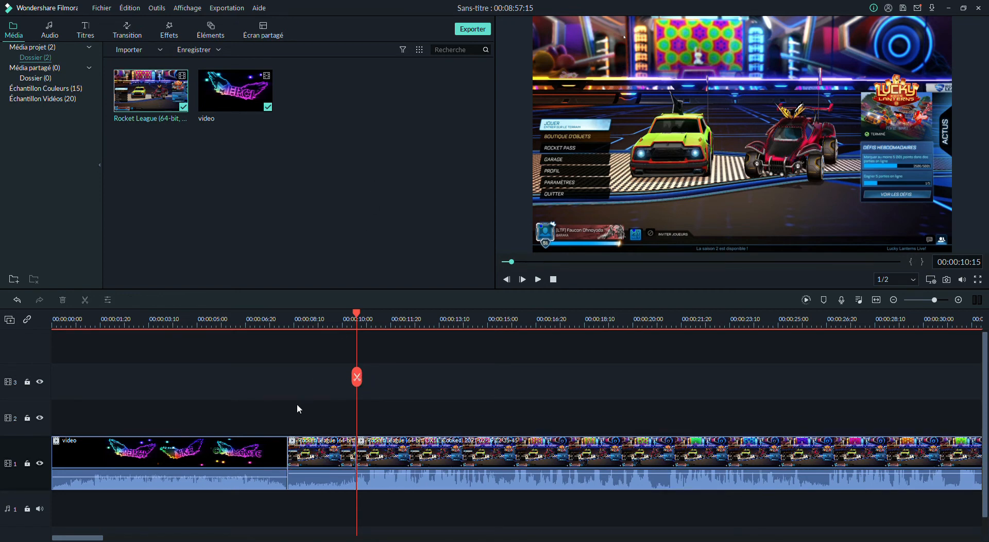
pyautogui.click(313, 459)
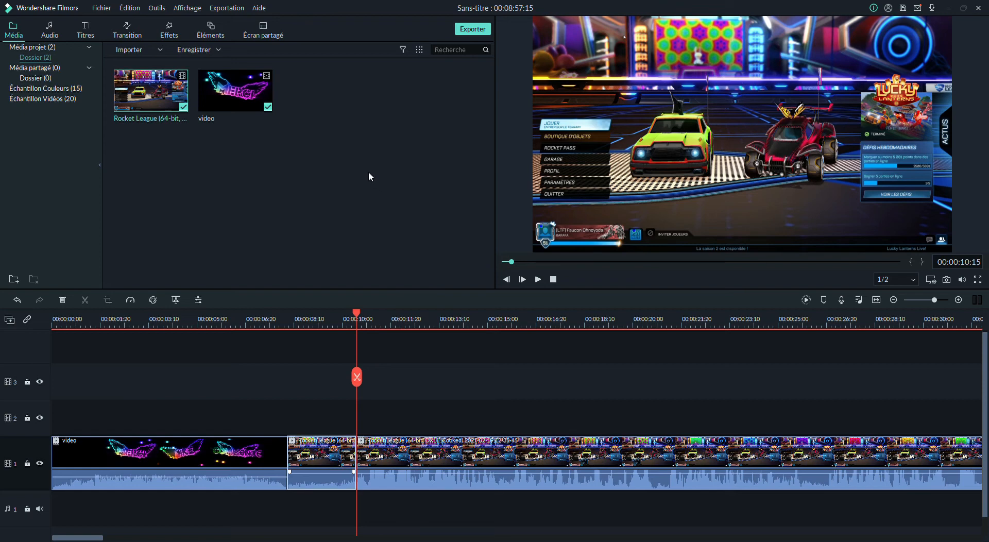
# - Delete the short Rocket League segment between the intro and the cut on the first video track
pyautogui.press('Delete')
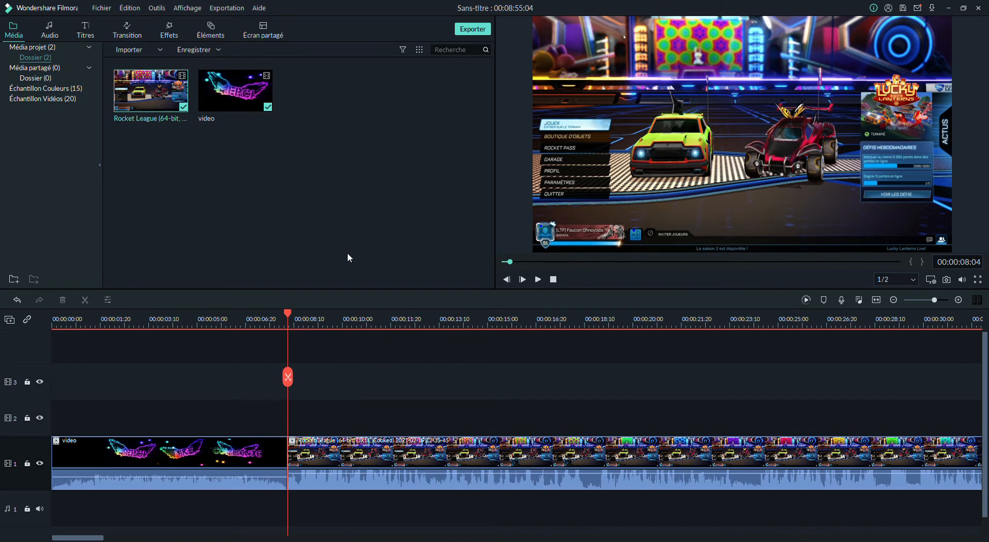
pyautogui.hotkey('ctrl', 'z')
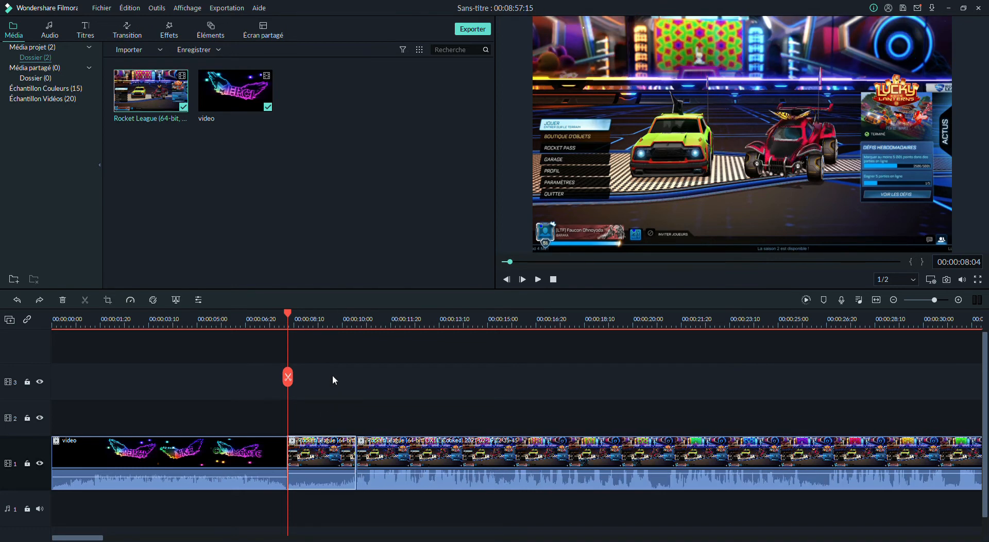
pyautogui.doubleClick(309, 466)
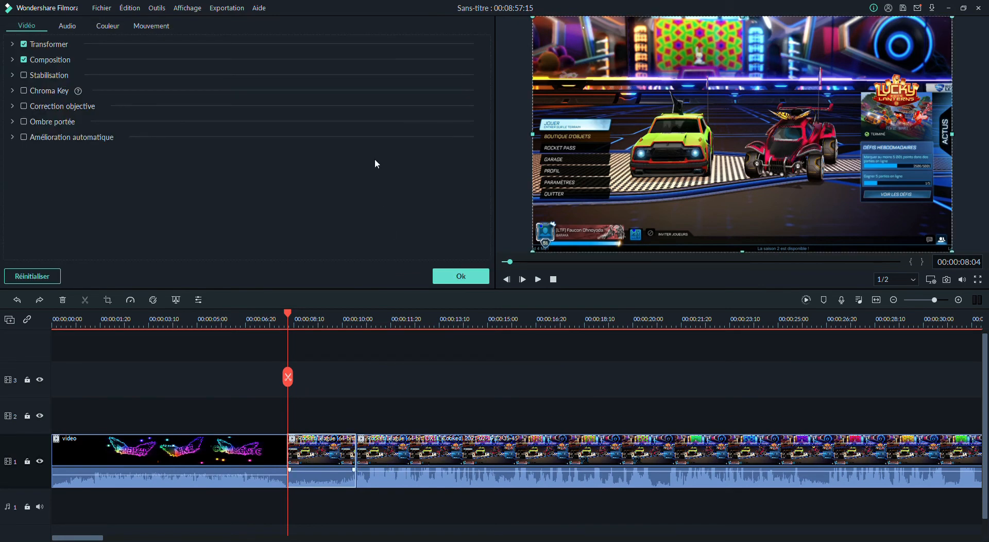
pyautogui.press('Delete')
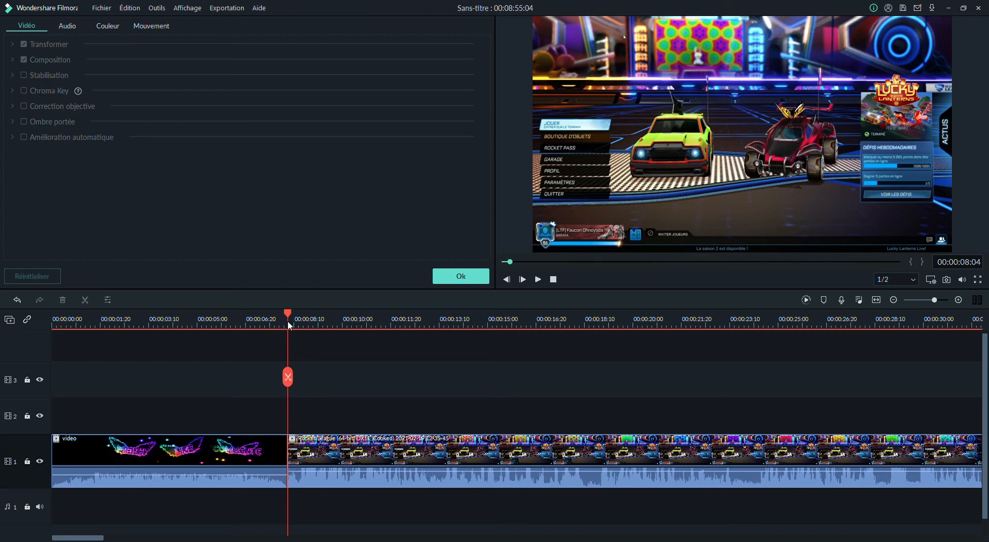
# - Play across the join between the intro and the gameplay, and lower the Rocket League clip's volume to 6.94 dB
pyautogui.moveTo(287, 317); pyautogui.dragTo(278, 315)
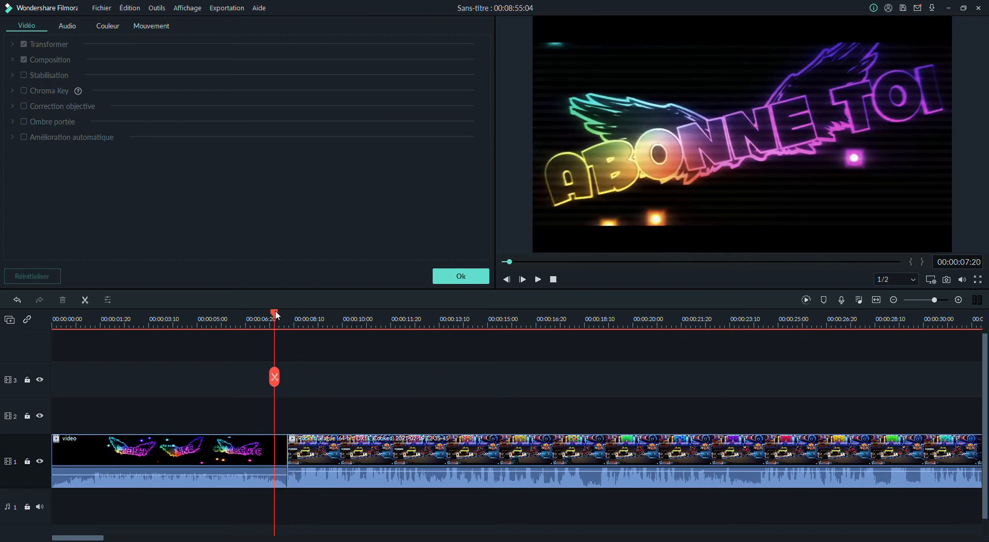
pyautogui.press('space')
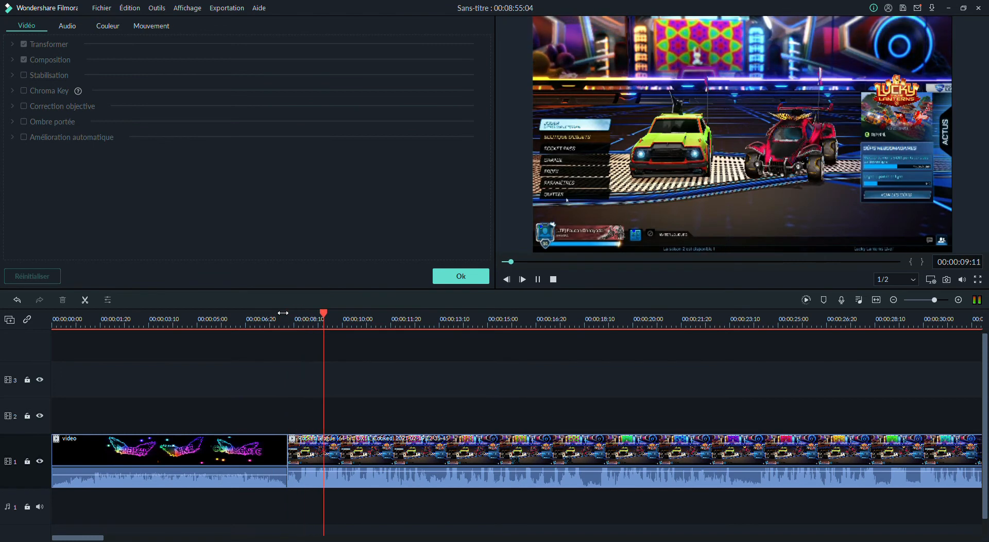
pyautogui.press('space')
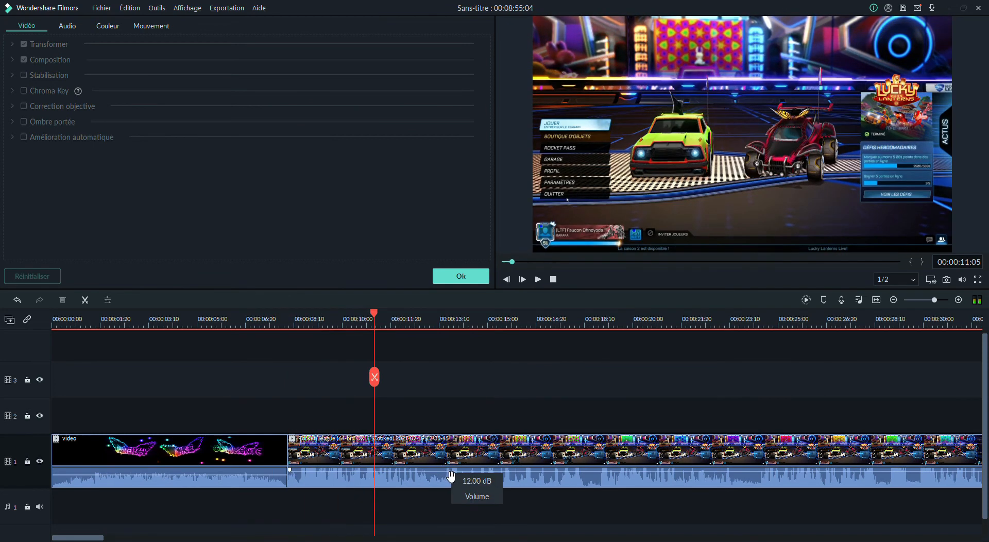
pyautogui.moveTo(451, 478); pyautogui.dragTo(453, 480)
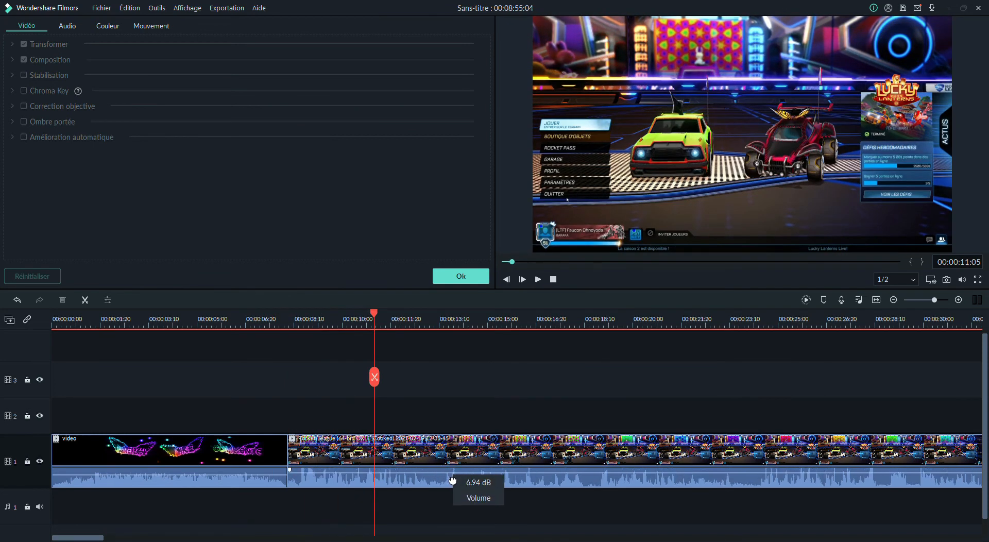
pyautogui.press('space')
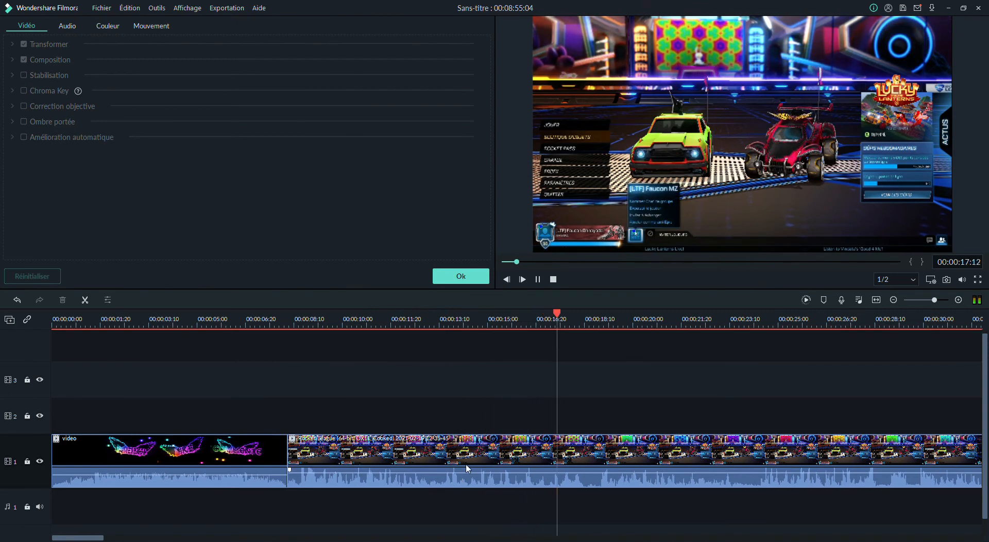
pyautogui.click(461, 276)
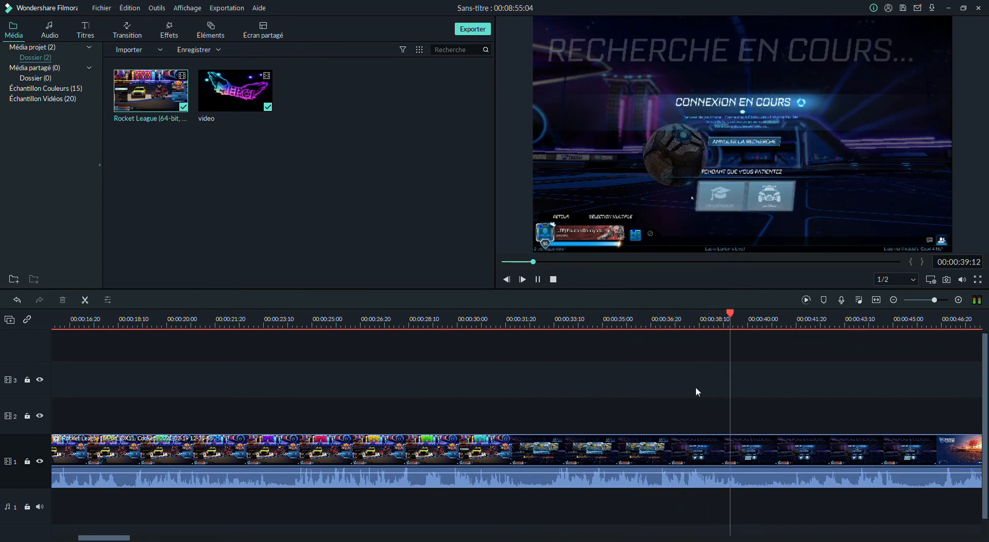
# - Split the Rocket League clip at 00:00:39:23, during the matchmaking screen
pyautogui.press('space')
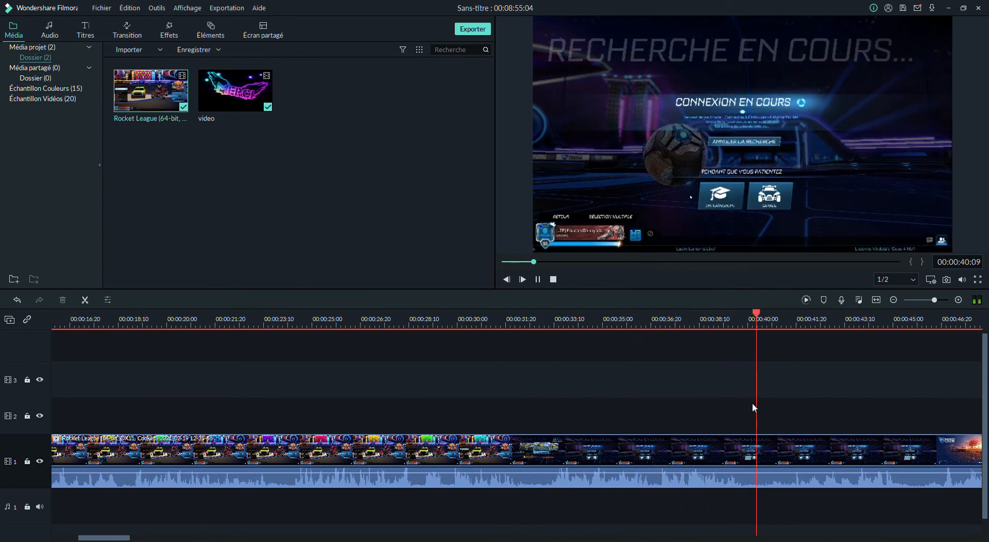
pyautogui.press('space')
pyautogui.click(800, 319)
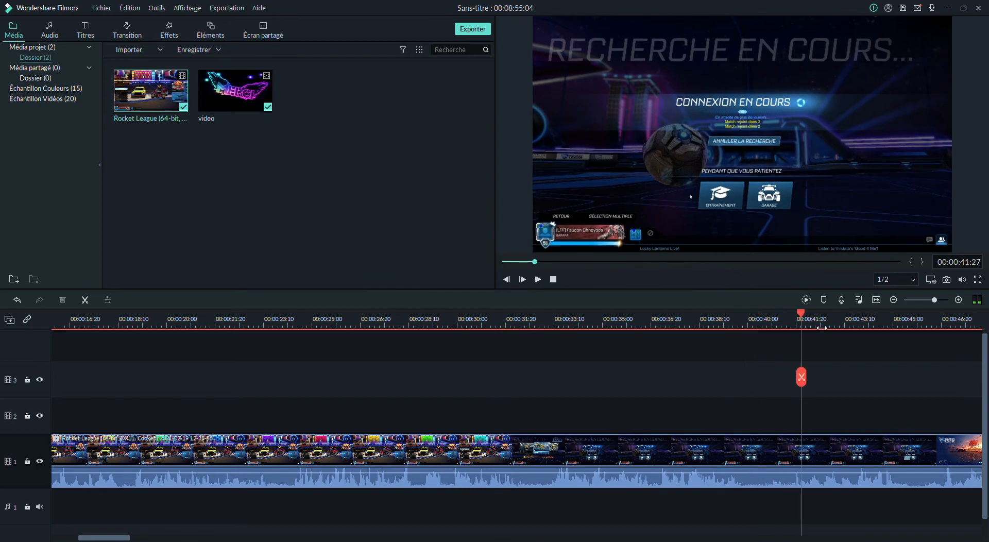
pyautogui.moveTo(805, 315); pyautogui.dragTo(744, 386)
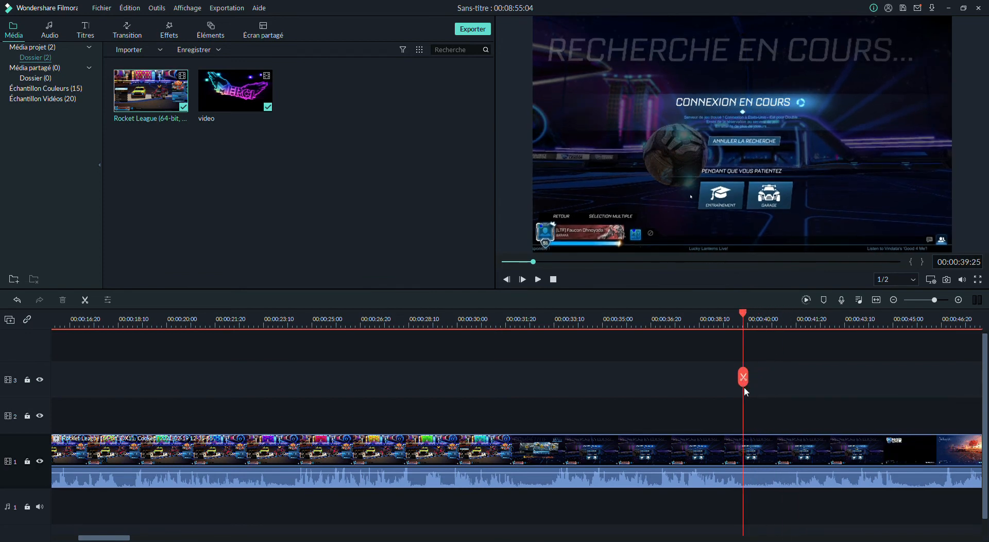
pyautogui.click(743, 378)
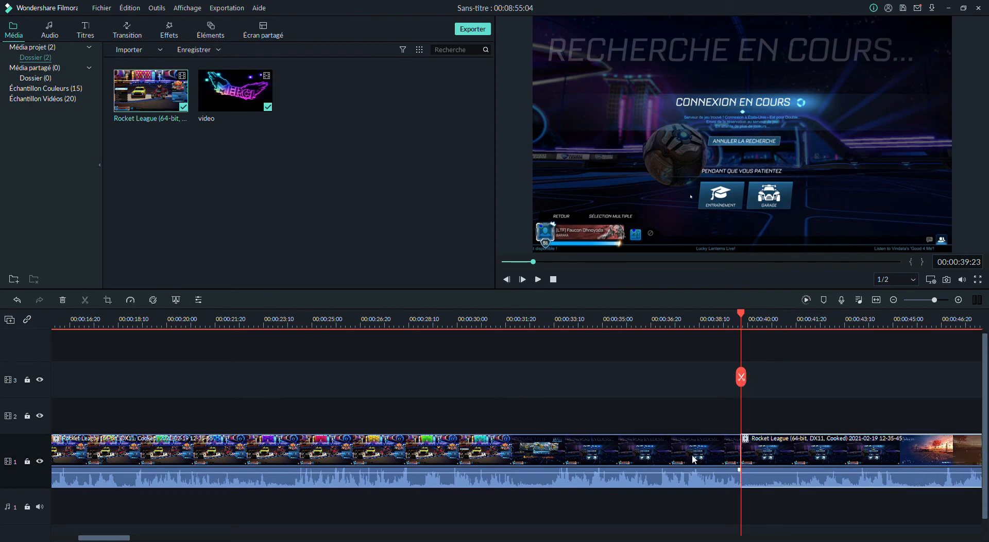
# - Split the gameplay again at 00:00:46:25, where the match begins, and delete the loading segment between the two cuts
pyautogui.press('space')
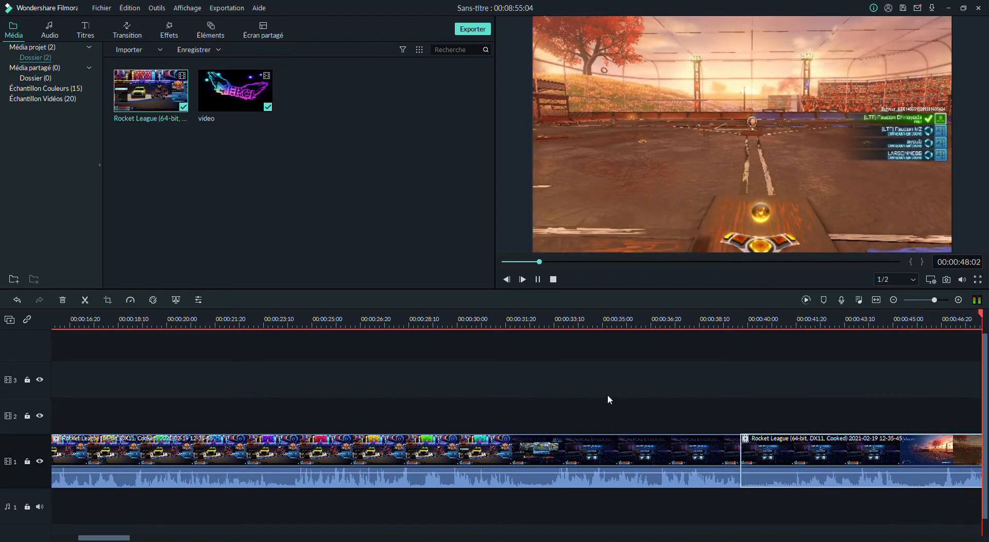
pyautogui.press('space')
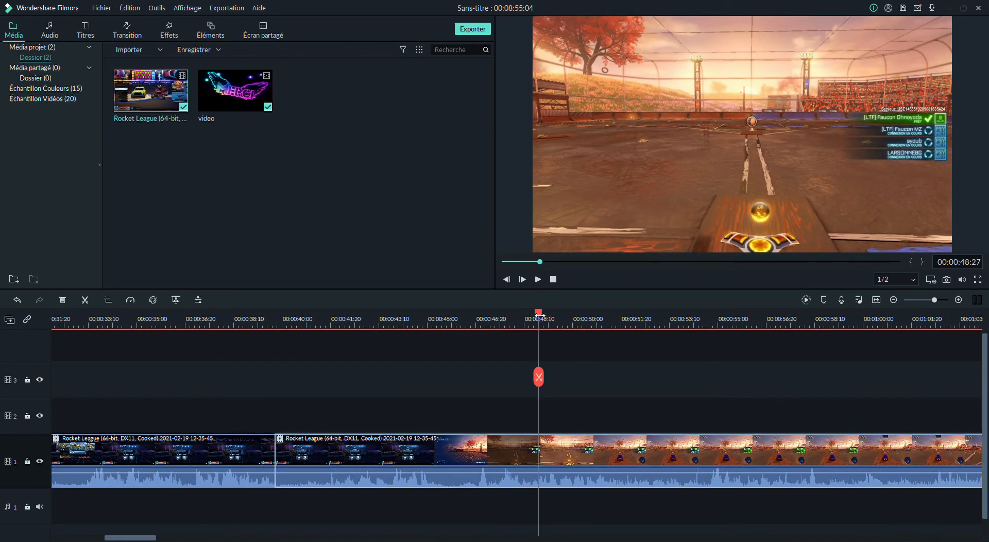
pyautogui.moveTo(538, 315); pyautogui.dragTo(480, 329)
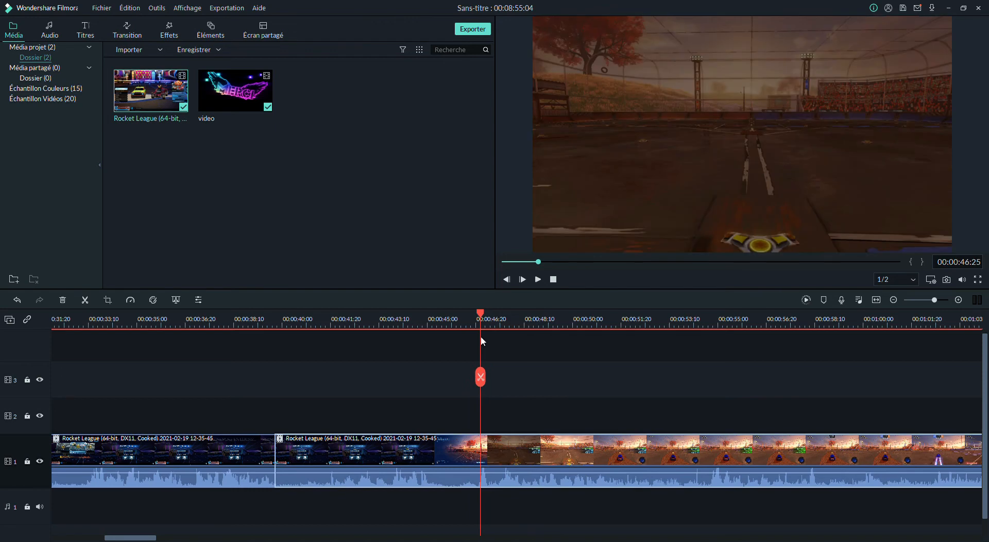
pyautogui.click(485, 380)
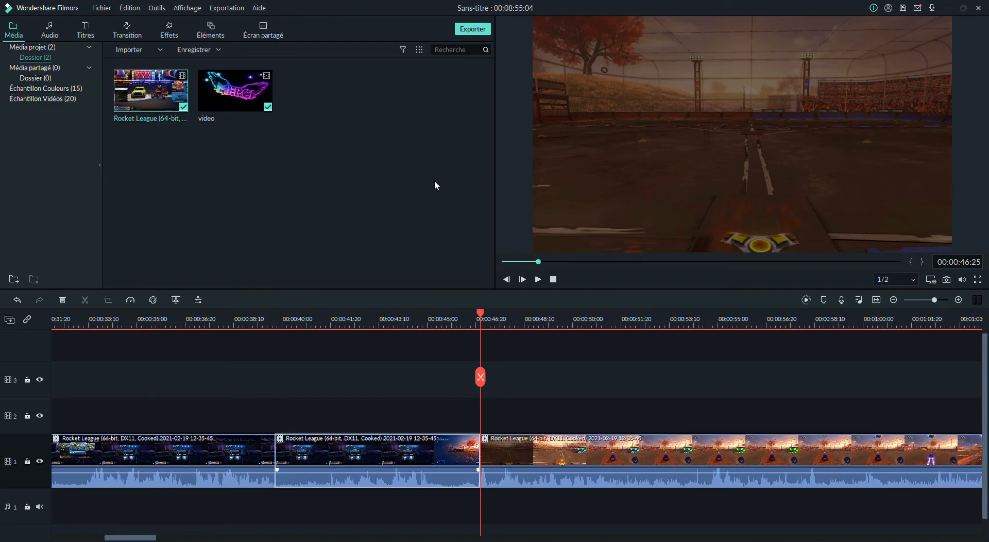
pyautogui.press('Delete')
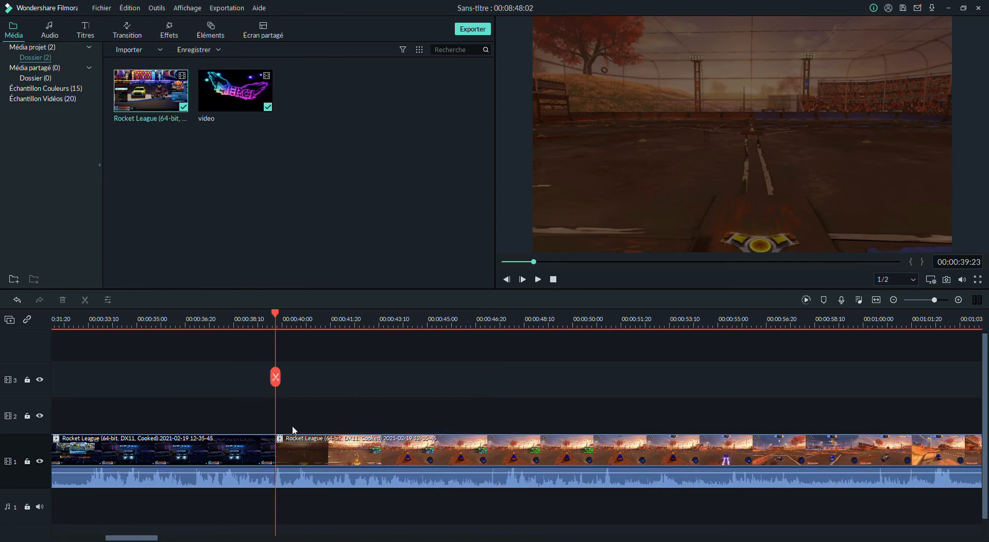
# - Play the timeline across the join between the matchmaking screen and the match start
pyautogui.moveTo(277, 318); pyautogui.dragTo(230, 318)
pyautogui.press('space')
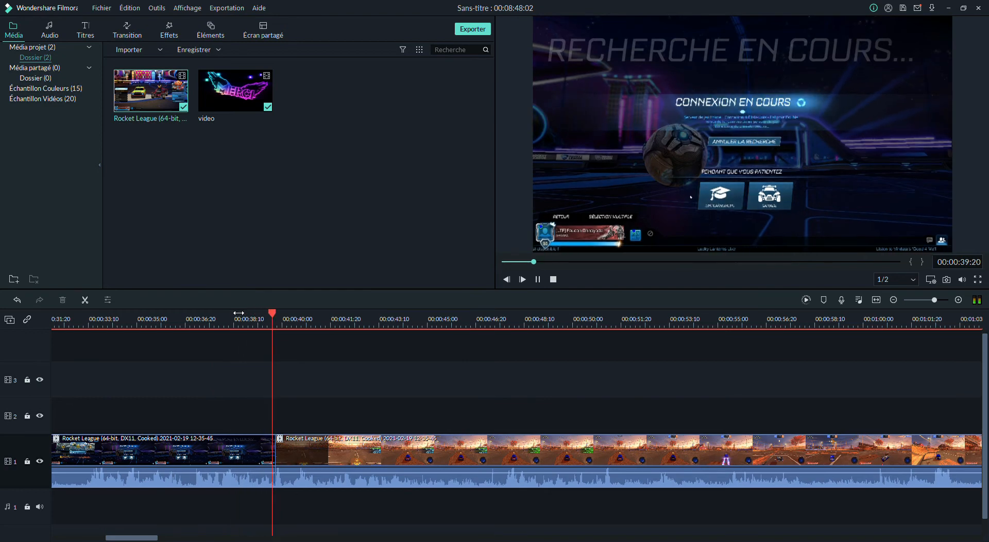
pyautogui.press('space')
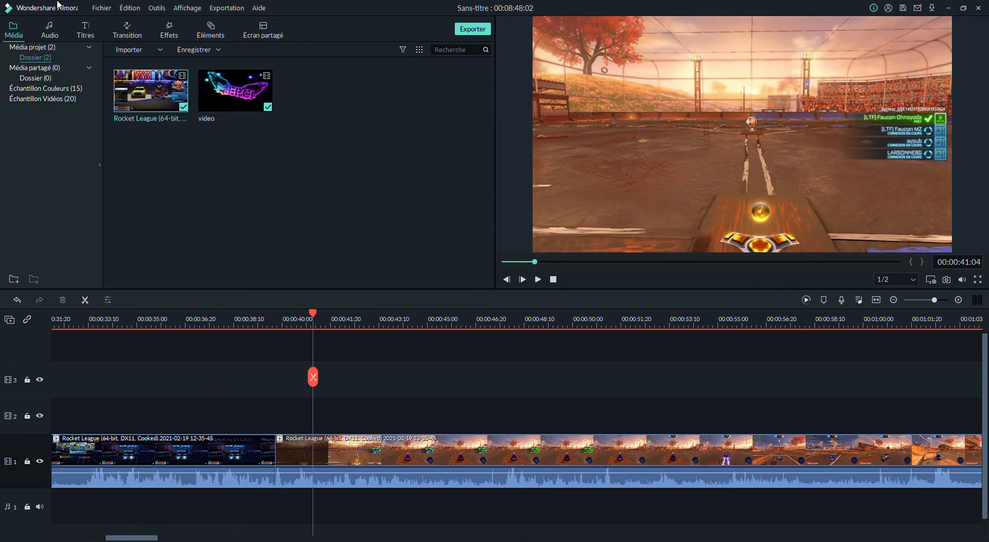
# - Add the Vent transition at the join between the two Rocket League segments and play through it
pyautogui.click(123, 33)
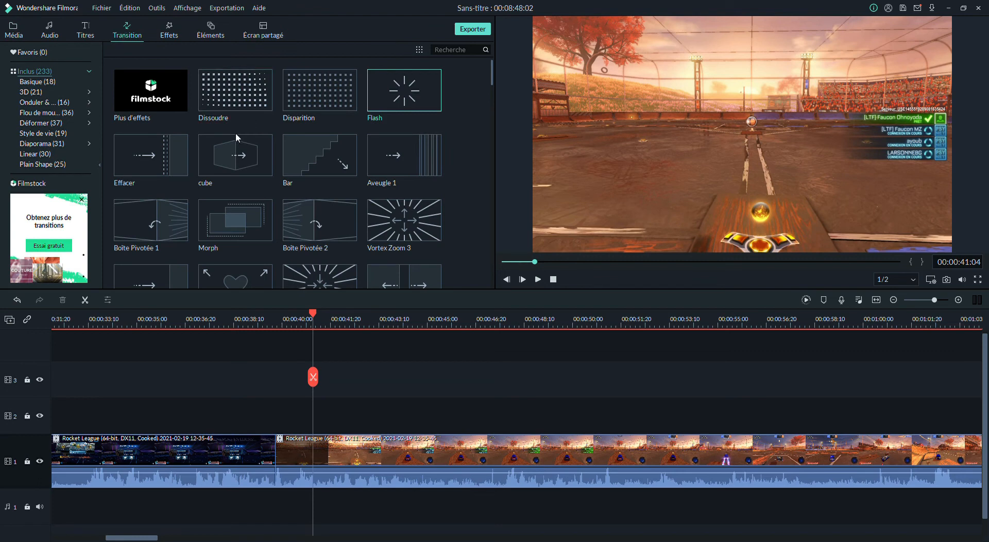
pyautogui.scroll(-3, 239, 146)
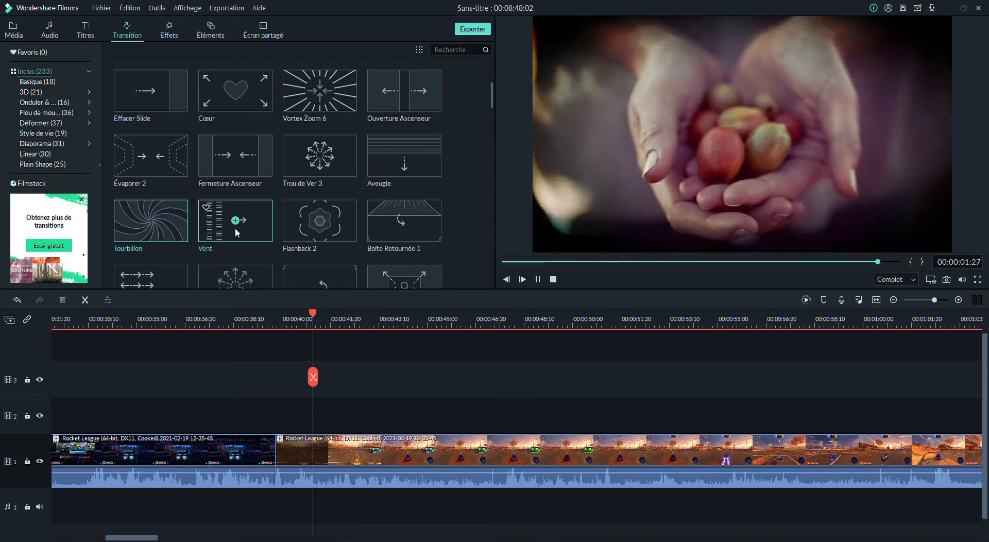
pyautogui.moveTo(237, 232); pyautogui.dragTo(274, 446)
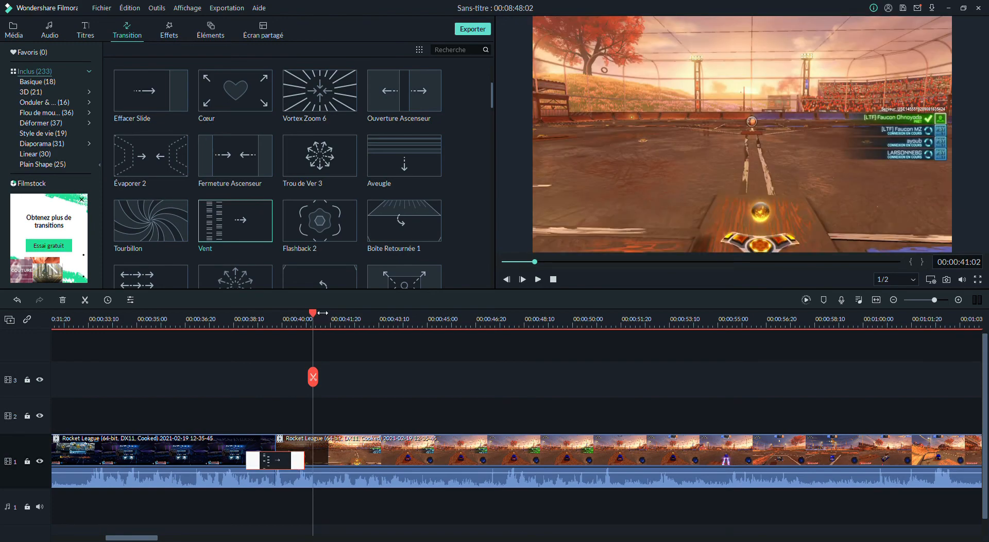
pyautogui.moveTo(323, 312); pyautogui.dragTo(223, 317)
pyautogui.press('space')
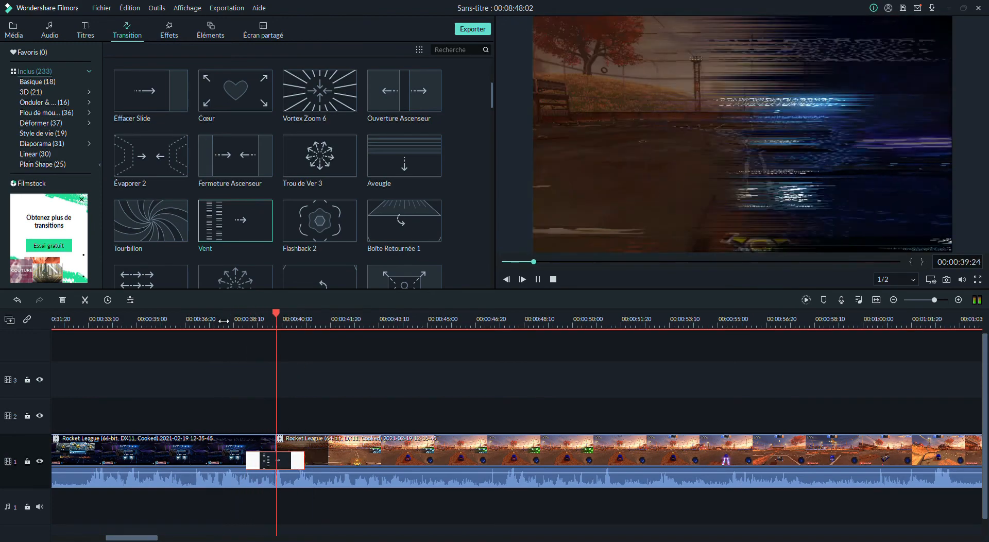
pyautogui.press('space')
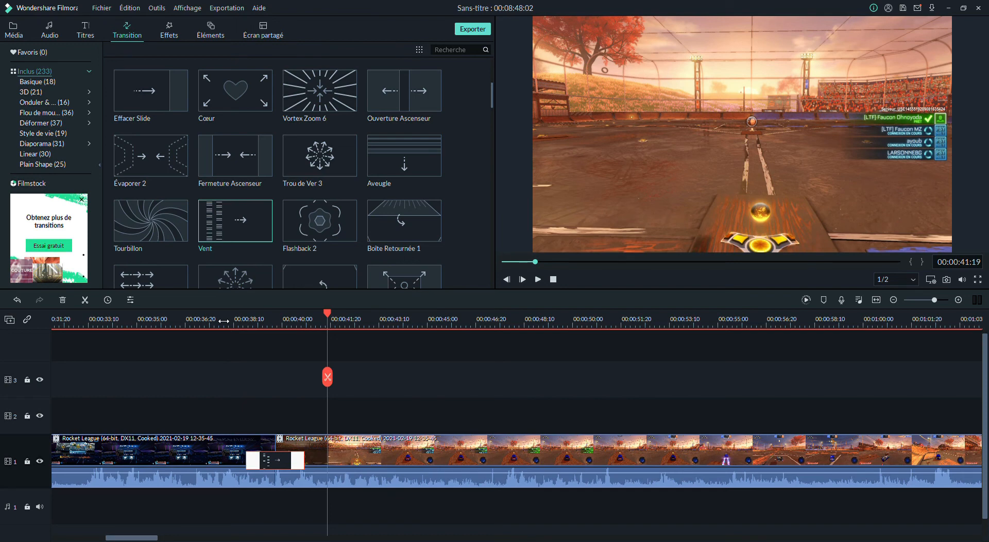
# - Play the match up to the first goal and place the playhead just before it, at 00:01:21:12
pyautogui.press('space')
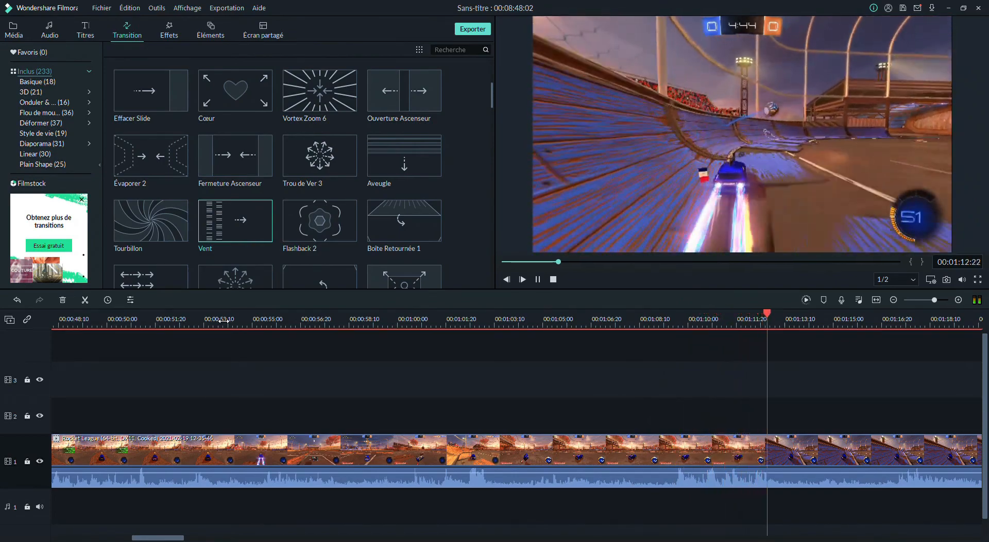
pyautogui.press('space')
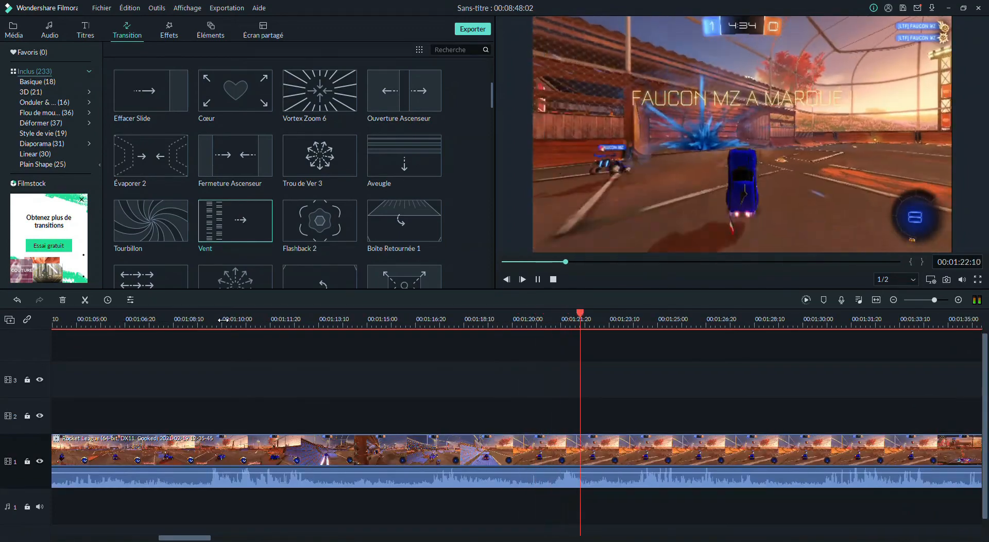
pyautogui.press('space')
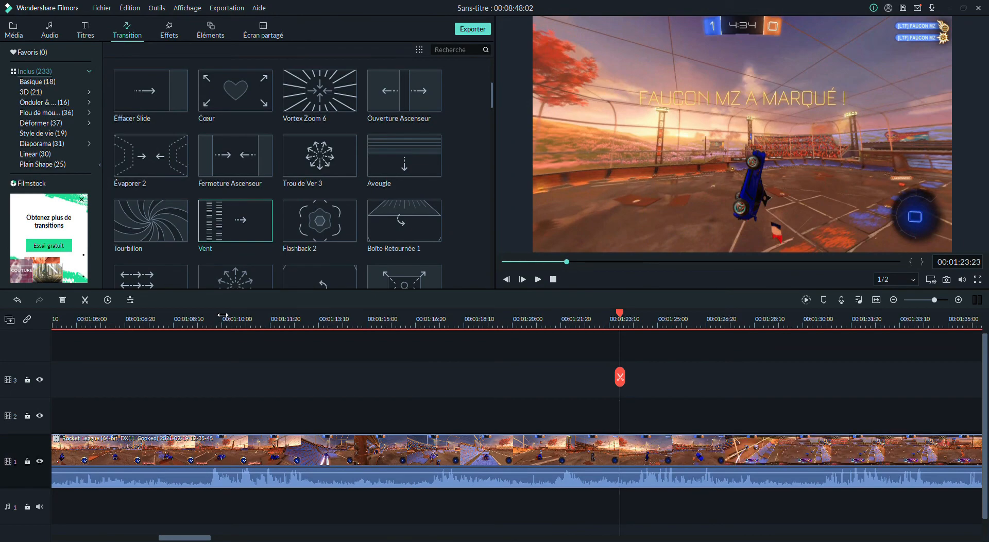
pyautogui.moveTo(620, 314); pyautogui.dragTo(554, 304)
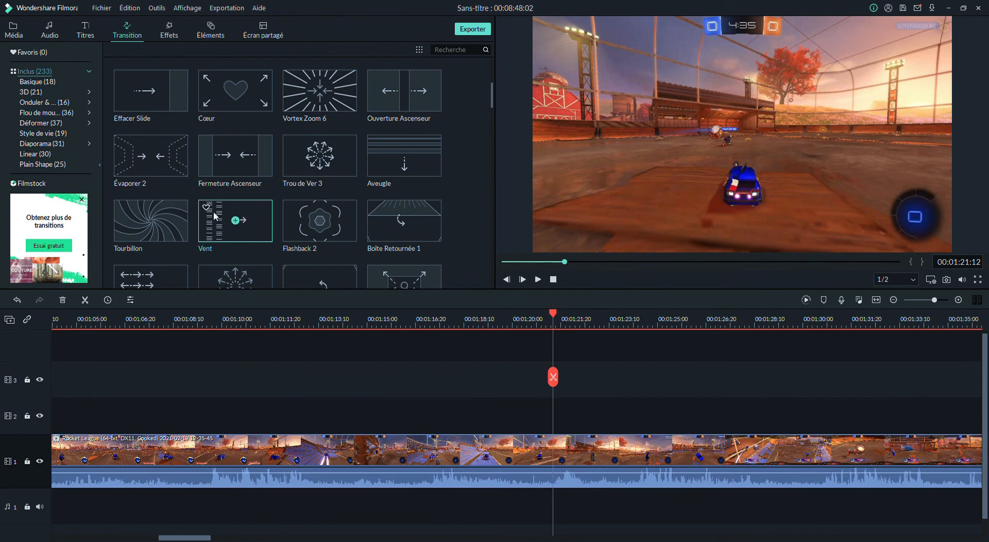
# - Place the Radio Explike FX effect on the second video track, over the moment of the goal
pyautogui.click(173, 28)
pyautogui.scroll(5, 225, 99)
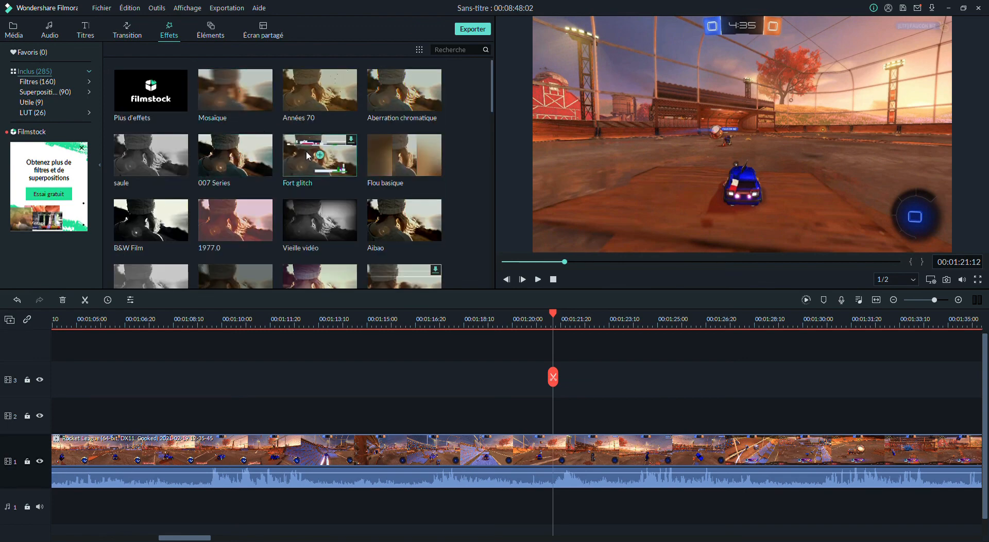
pyautogui.scroll(-3, 306, 151)
pyautogui.click(236, 239)
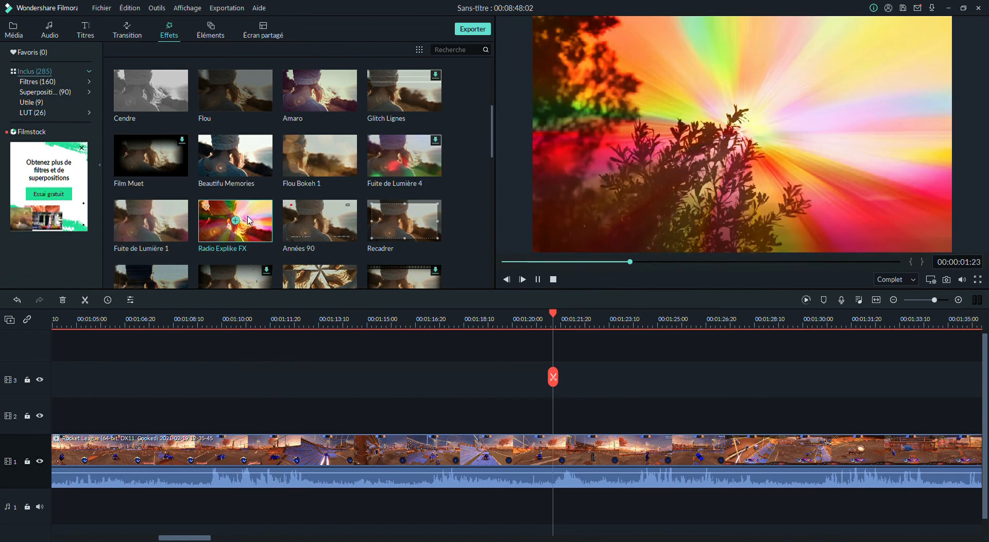
pyautogui.moveTo(309, 281); pyautogui.dragTo(523, 404)
# - Play the timeline through the Radio Explike FX effect over the goal and into the replay
pyautogui.scroll(-3, 553, 318)
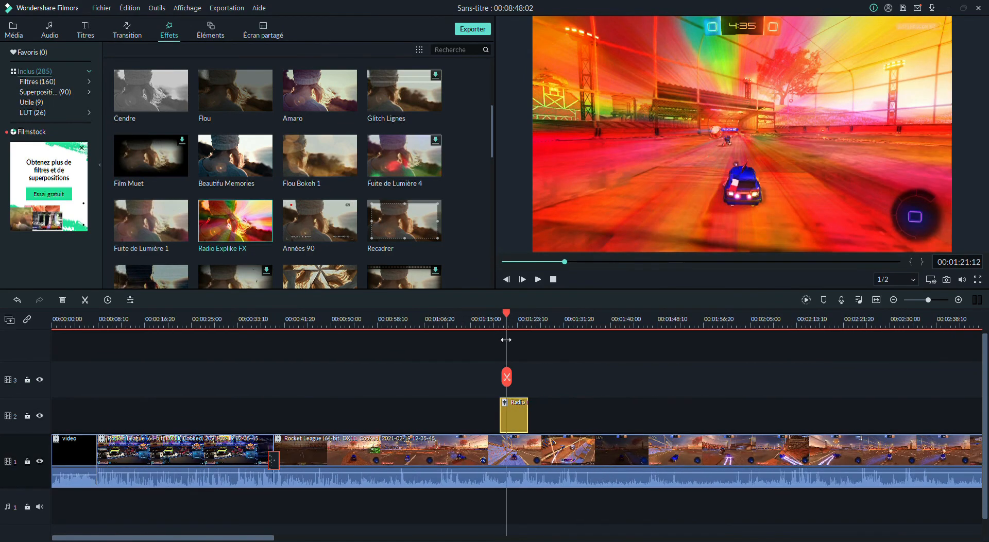
pyautogui.moveTo(552, 318); pyautogui.dragTo(526, 318)
pyautogui.press('space')
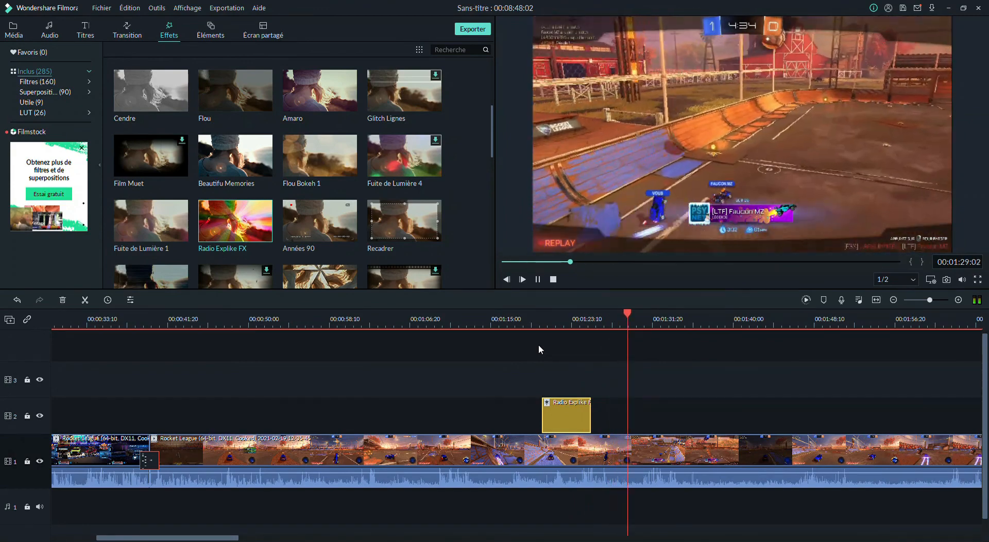
pyautogui.press('space')
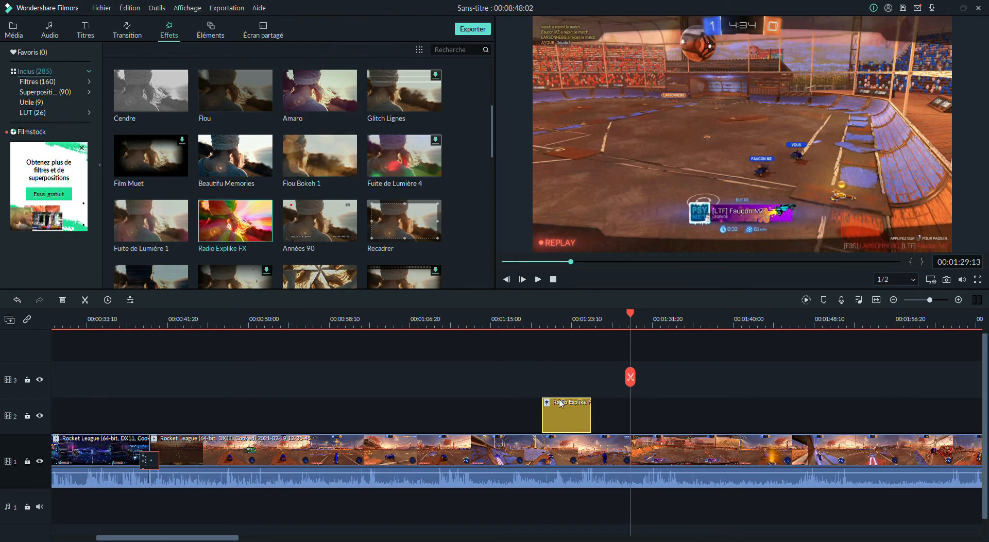
# - Browse the included elements library of emojis, badges, icons and tutorial shapes
pyautogui.click(211, 32)
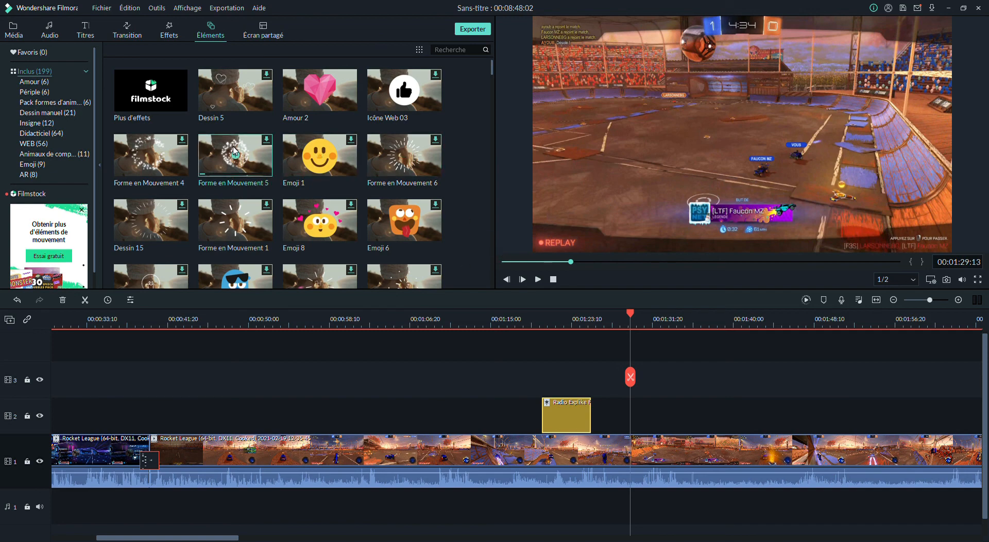
pyautogui.scroll(-15, 276, 172)
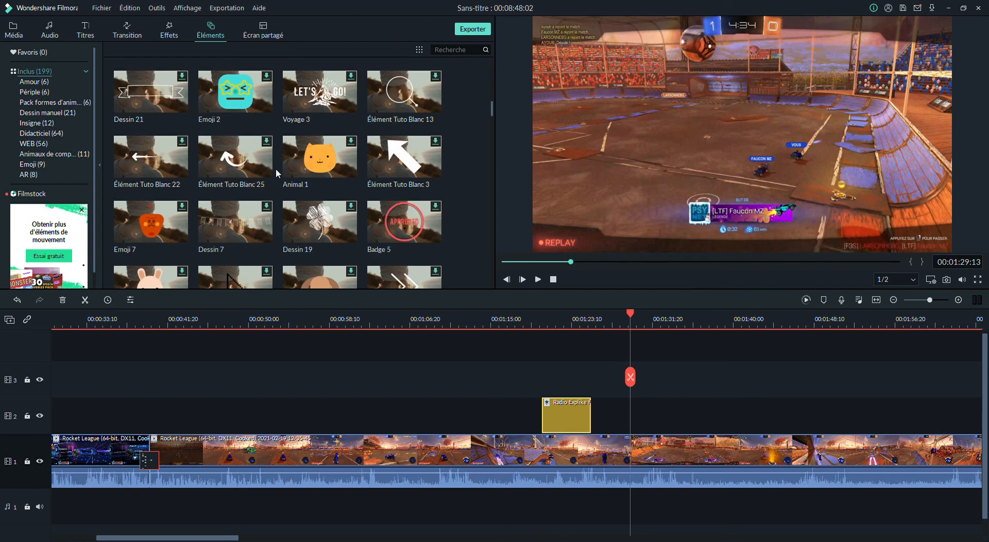
pyautogui.scroll(-5, 277, 169)
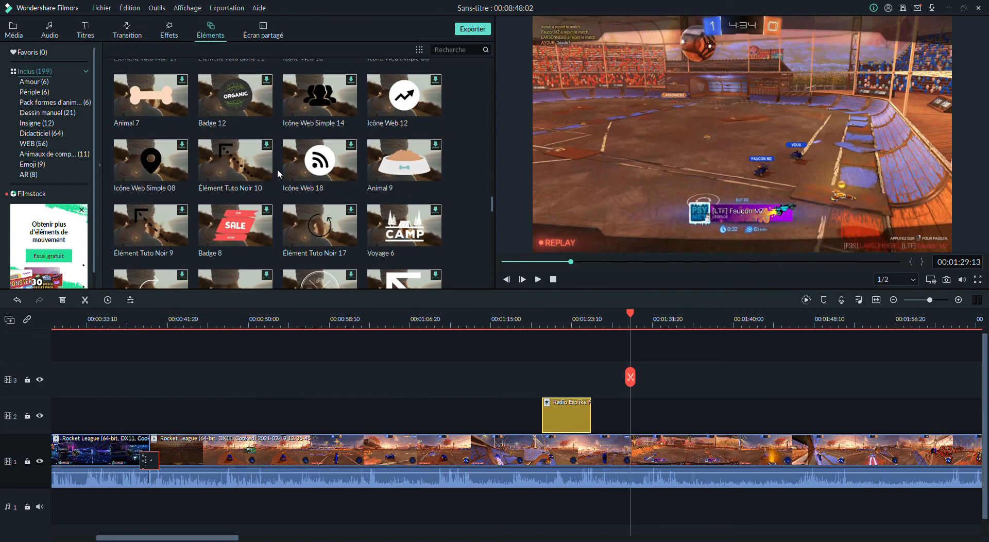
pyautogui.scroll(20, 329, 123)
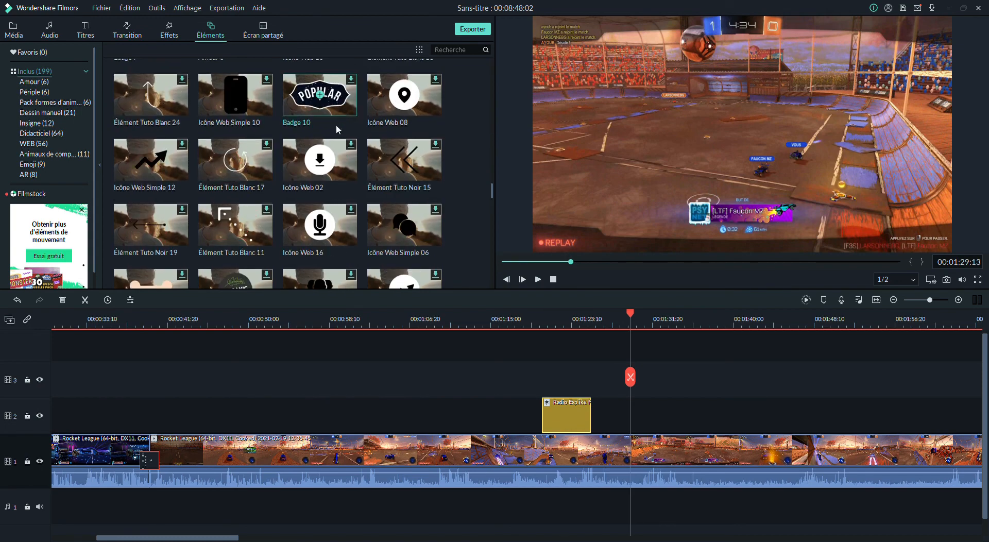